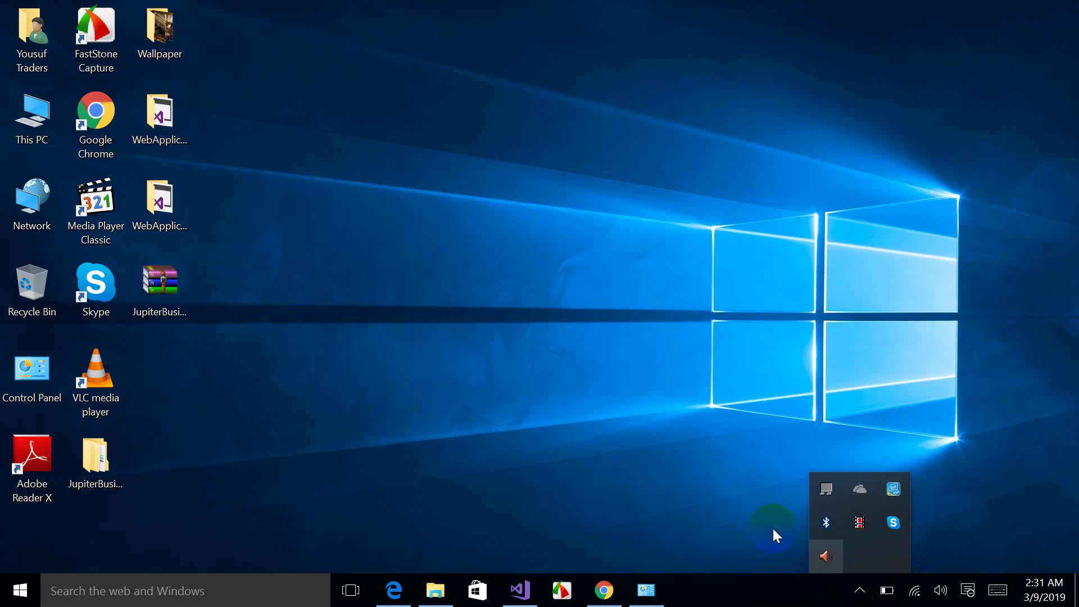
Step: Dismiss the hidden-icons tray flyout so only the desktop shortcuts remain
{"action": "left_click", "coordinate": [623, 388]}
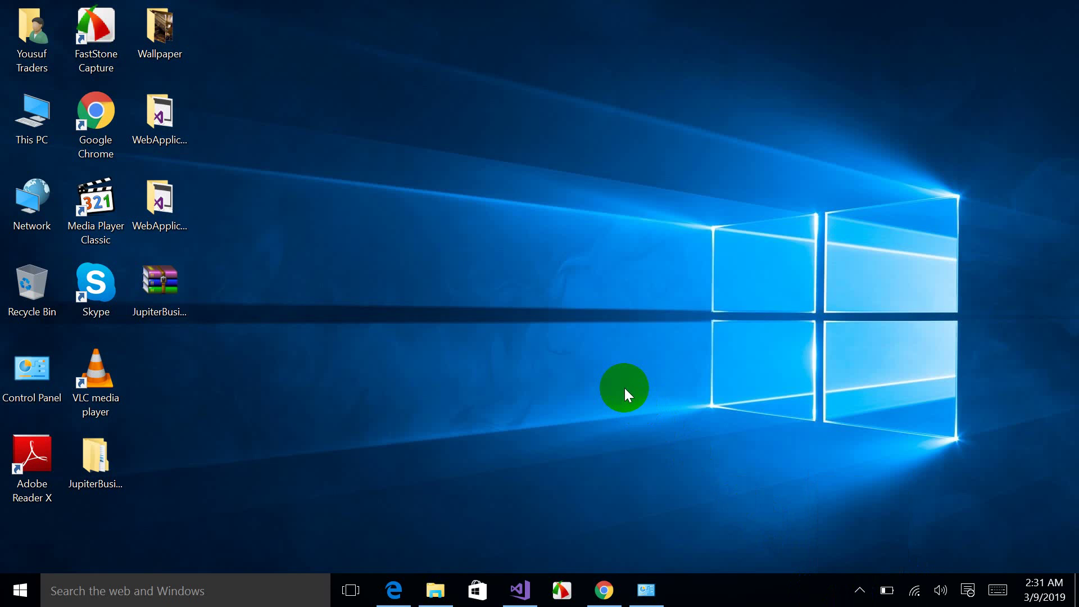
{"action": "left_click", "coordinate": [393, 590]}
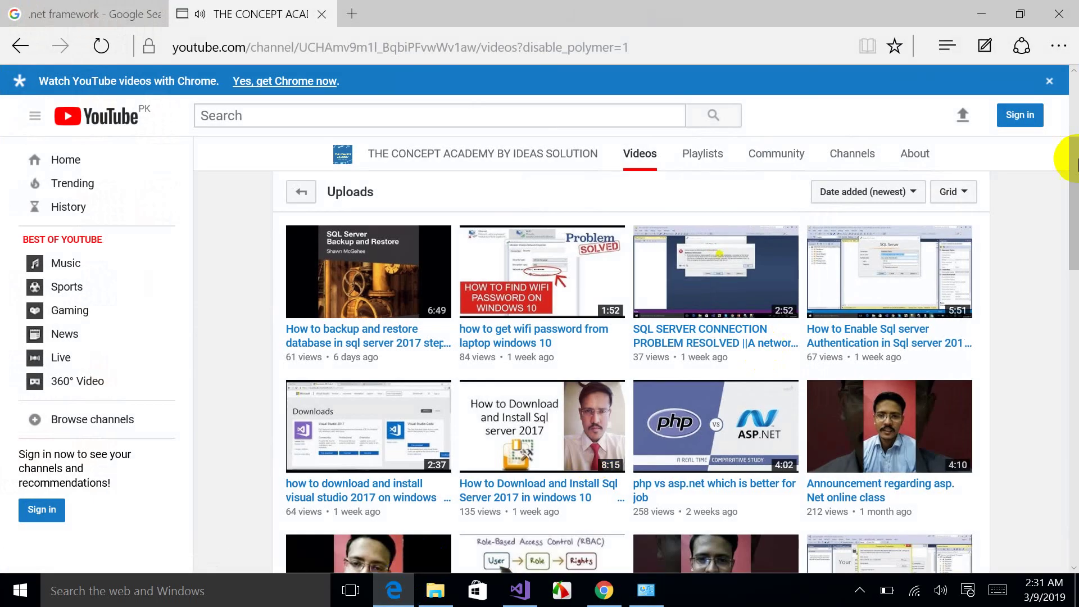
{"action": "scroll", "coordinate": [959, 219], "scroll_direction": "up", "scroll_amount": 4}
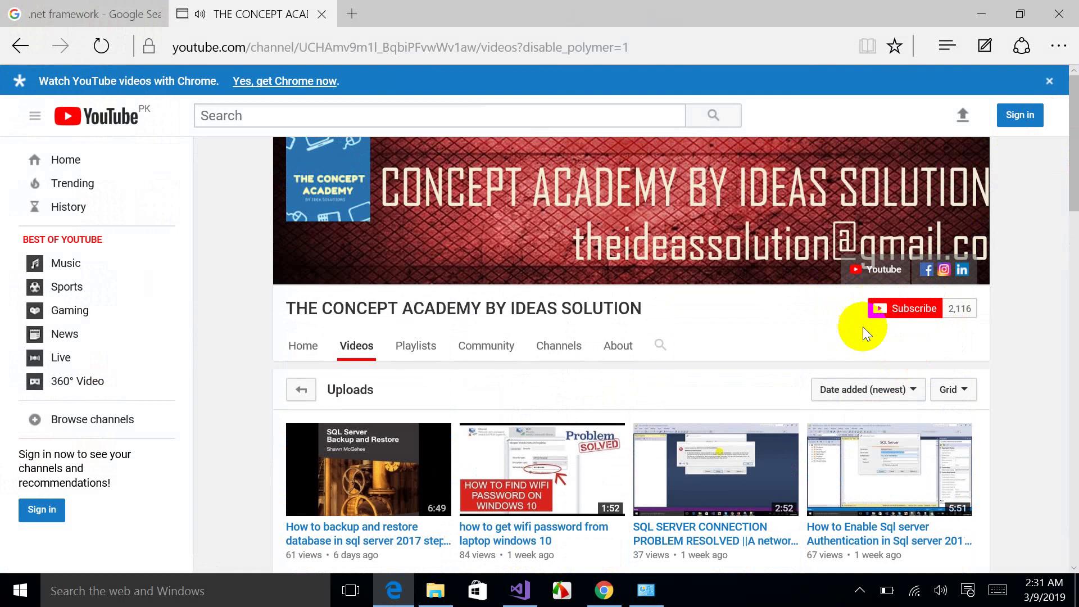
{"action": "left_click", "coordinate": [975, 9]}
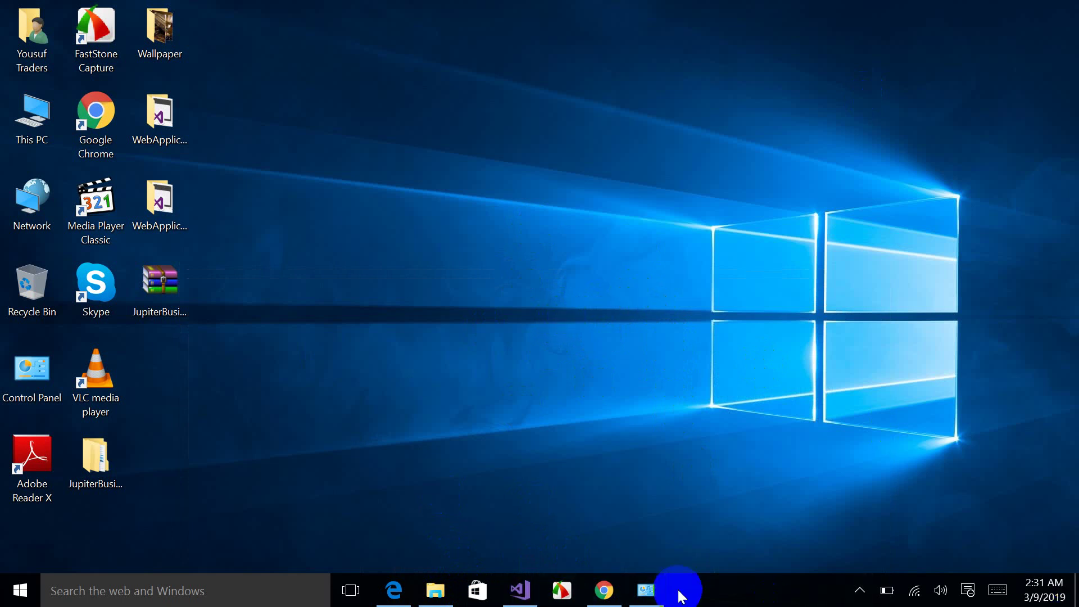
Step: Launch Task Manager from the taskbar's right-click menu
{"action": "right_click", "coordinate": [737, 601]}
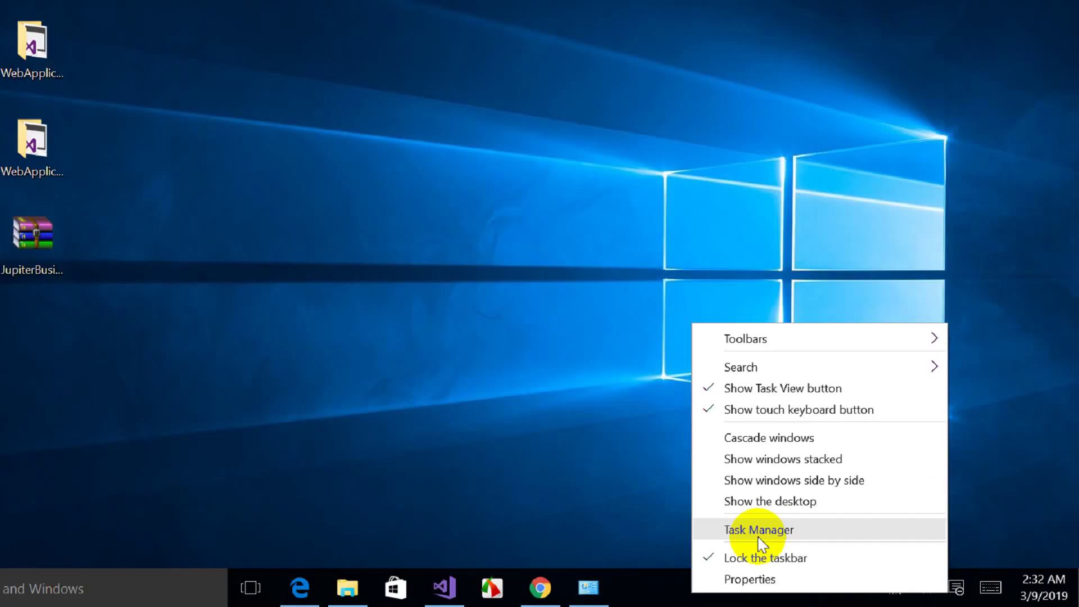
{"action": "left_click", "coordinate": [794, 543]}
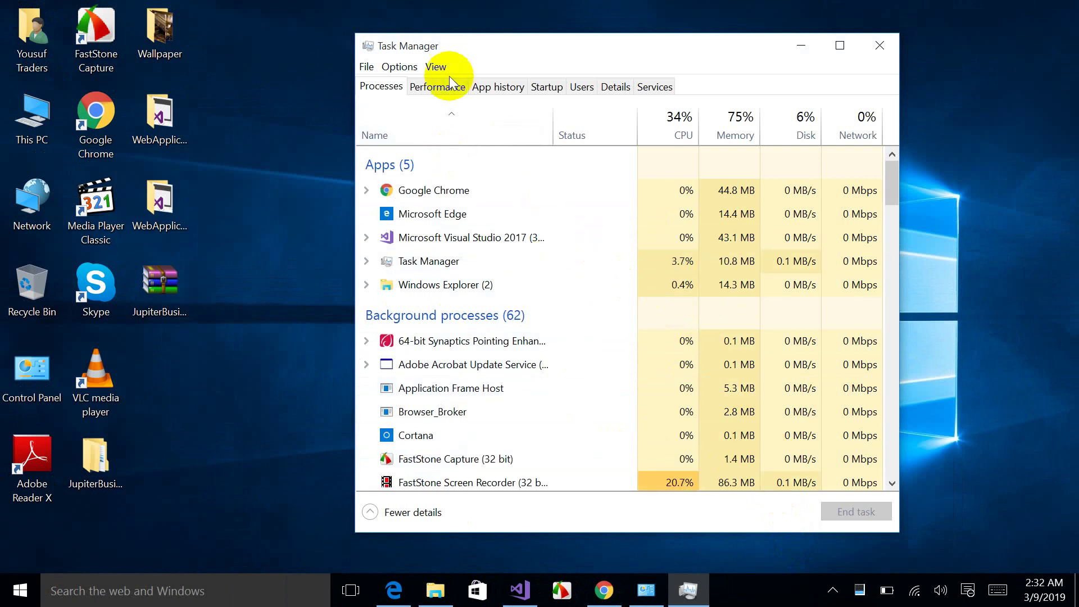
Step: Show the Performance Memory page: 2.9 GB in use, 1.0 GB available of 4.0 GB
{"action": "left_click", "coordinate": [420, 89]}
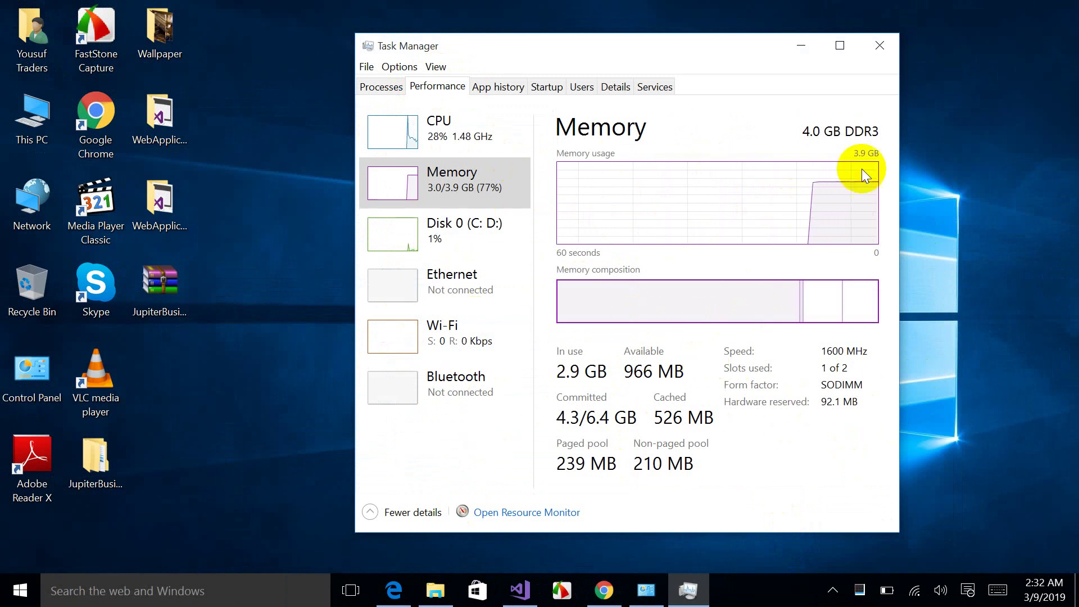
{"action": "left_click", "coordinate": [451, 194]}
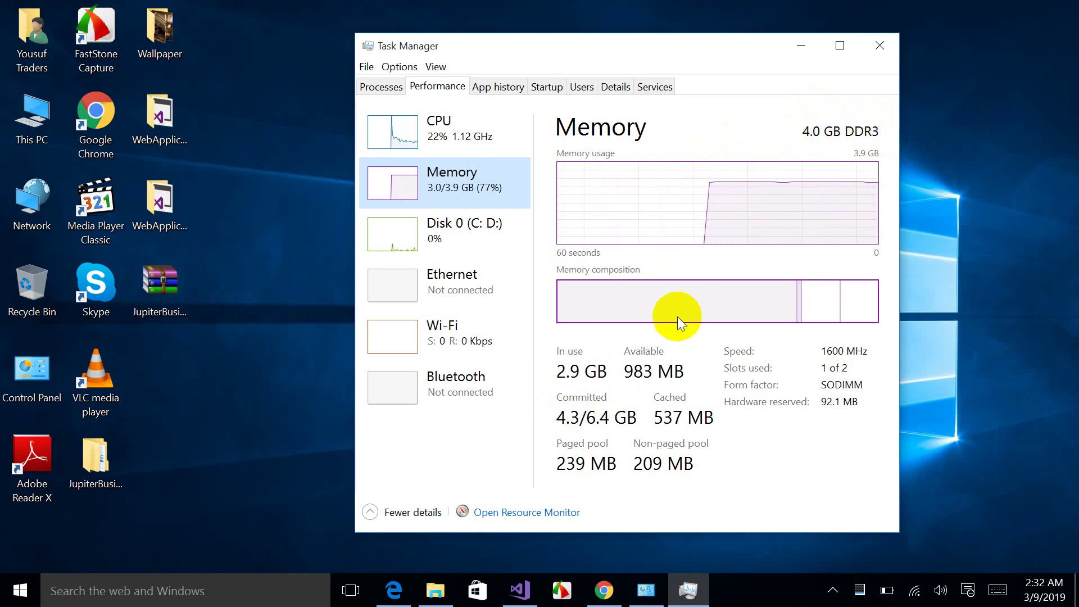
{"action": "mouse_move", "coordinate": [790, 290]}
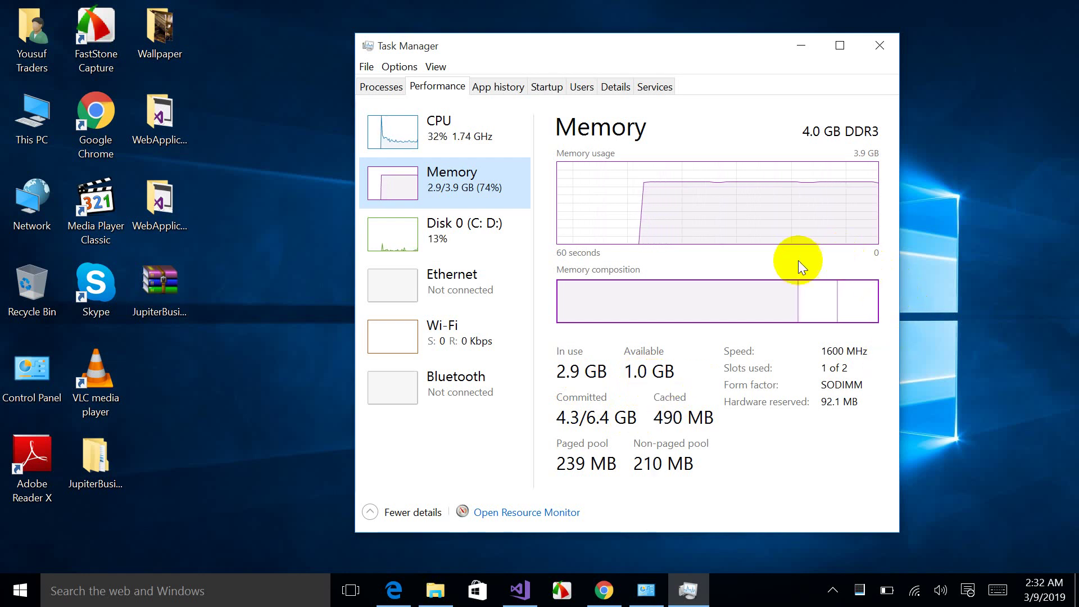
{"action": "mouse_move", "coordinate": [672, 296]}
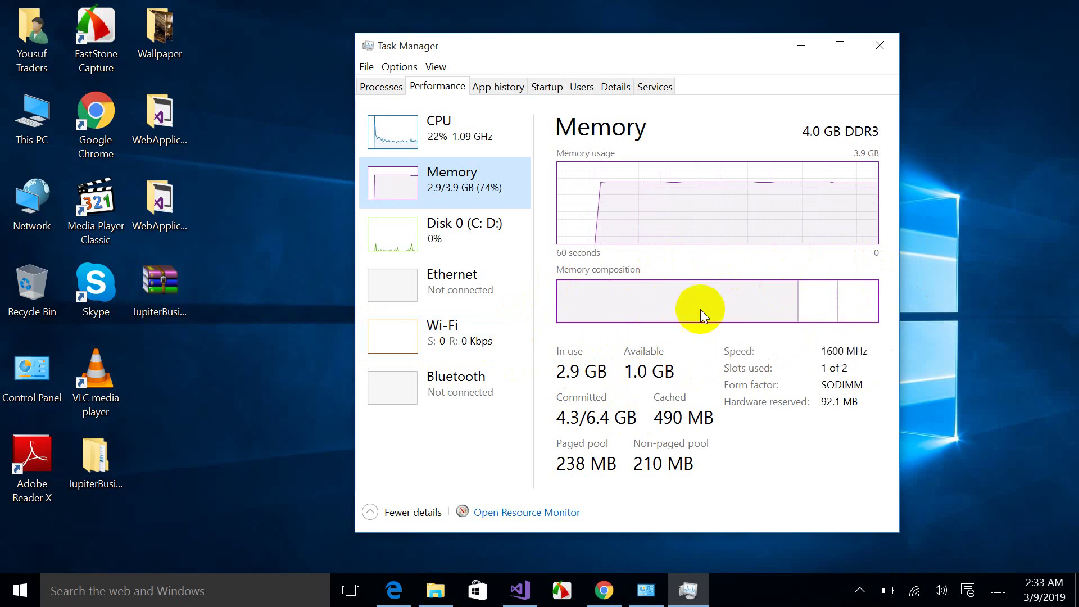
{"action": "mouse_move", "coordinate": [700, 309]}
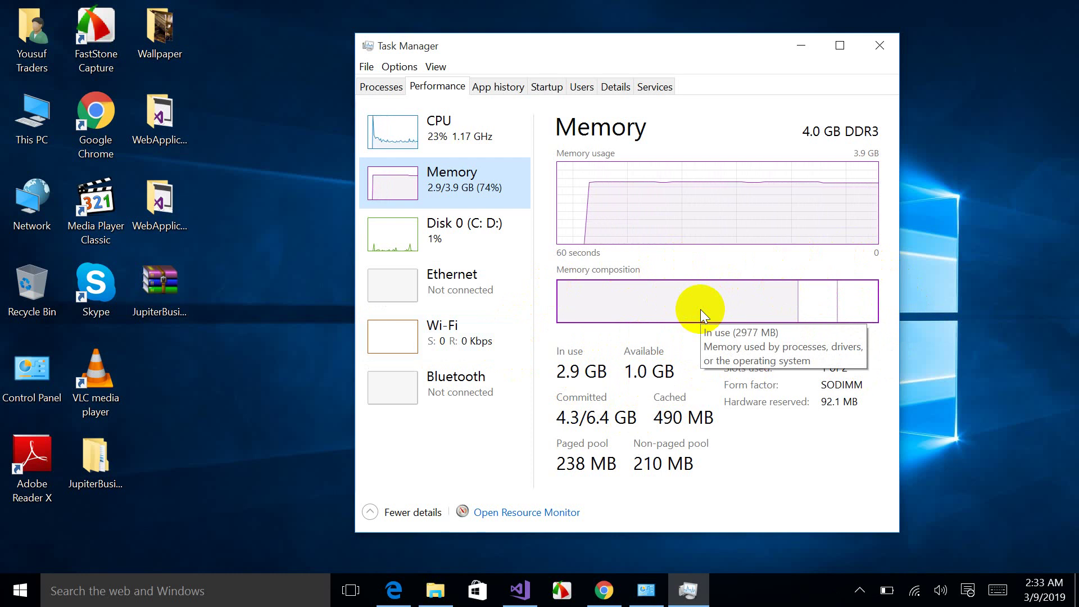
{"action": "mouse_move", "coordinate": [717, 284]}
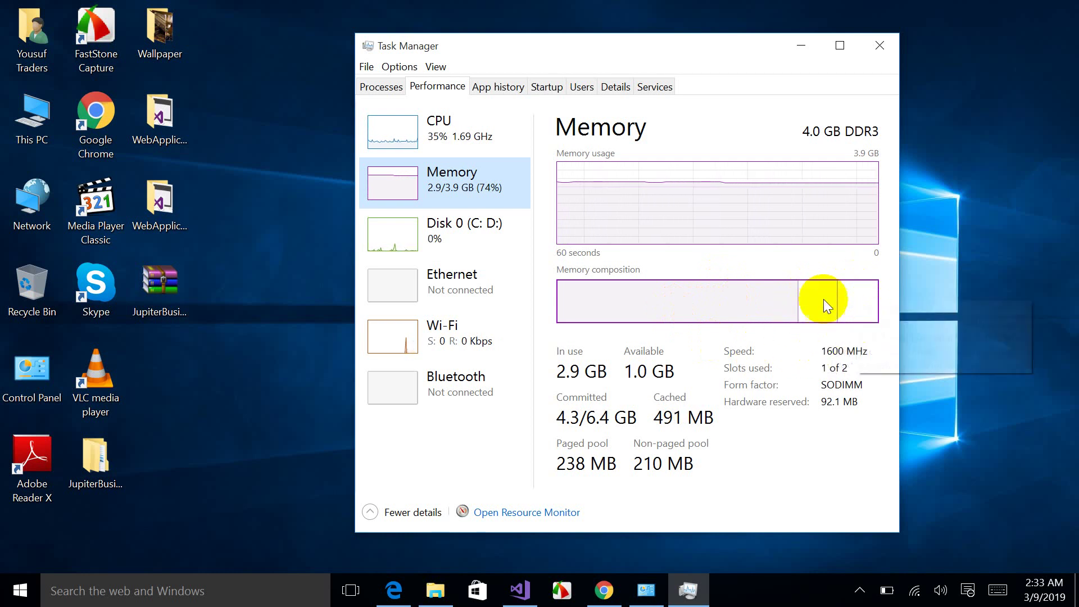
{"action": "mouse_move", "coordinate": [859, 312]}
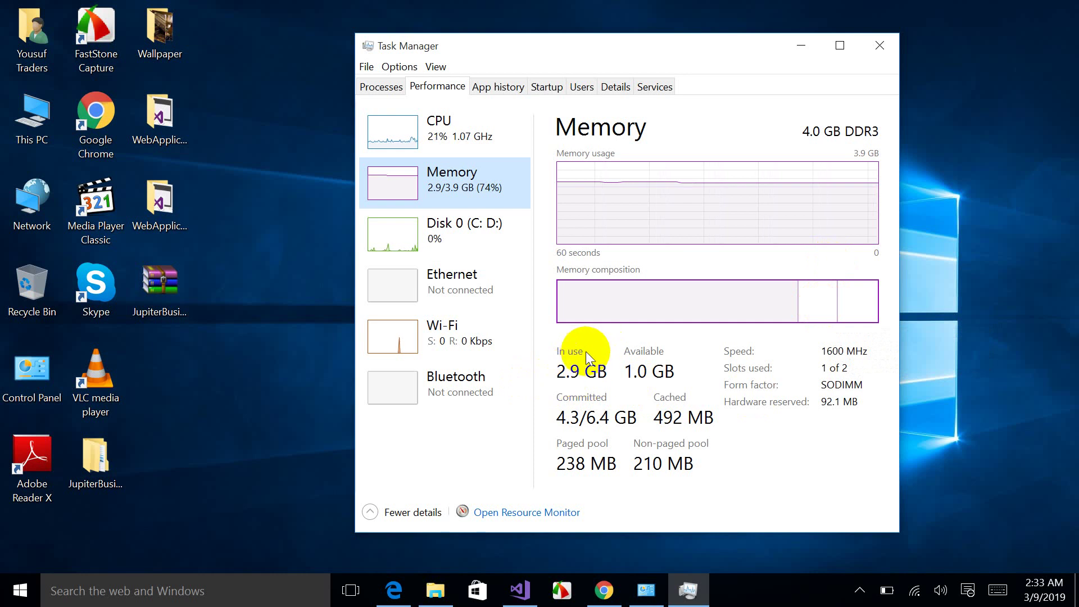
Step: Start debugging the JupiterAdminPannel project in Visual Studio and return to Task Manager
{"action": "left_click", "coordinate": [522, 591]}
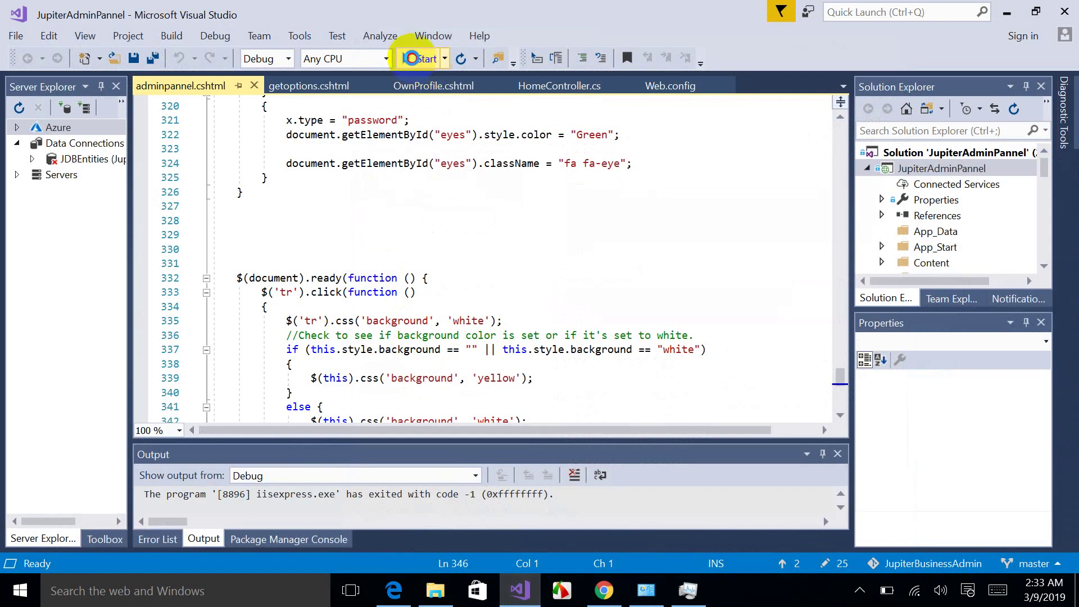
{"action": "left_click", "coordinate": [432, 62]}
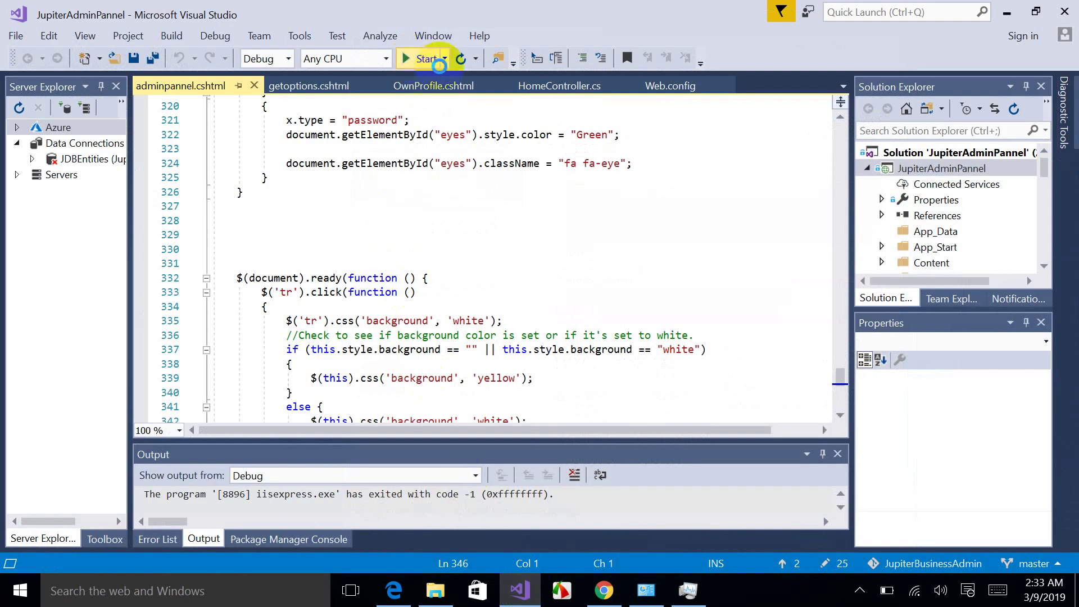
{"action": "left_click", "coordinate": [688, 587]}
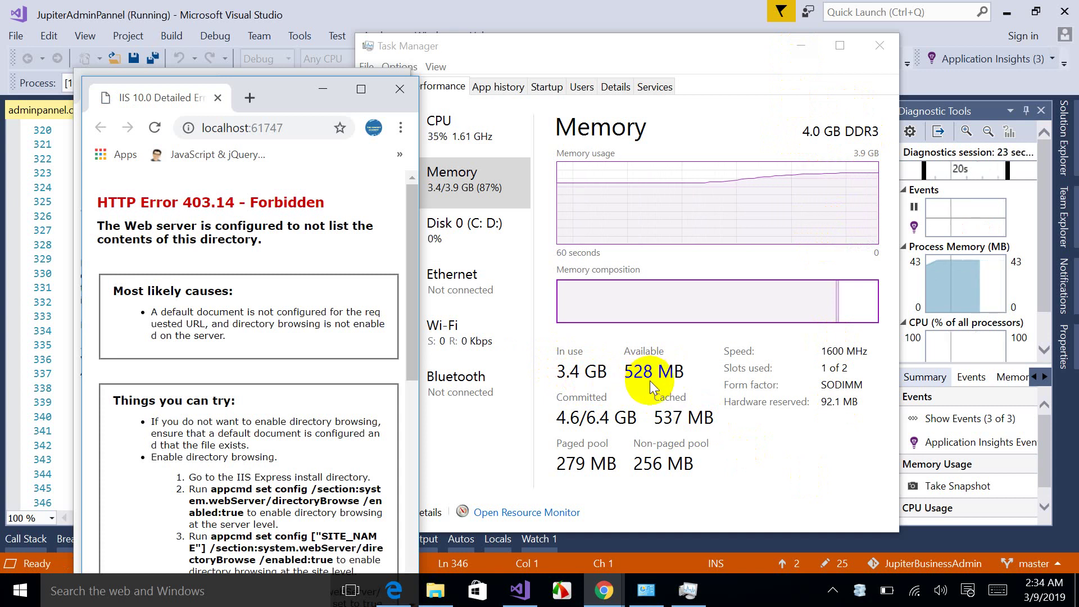
Step: Launch Skype from Start, minimize it, and bring Task Manager's CPU page forward
{"action": "left_click", "coordinate": [16, 590]}
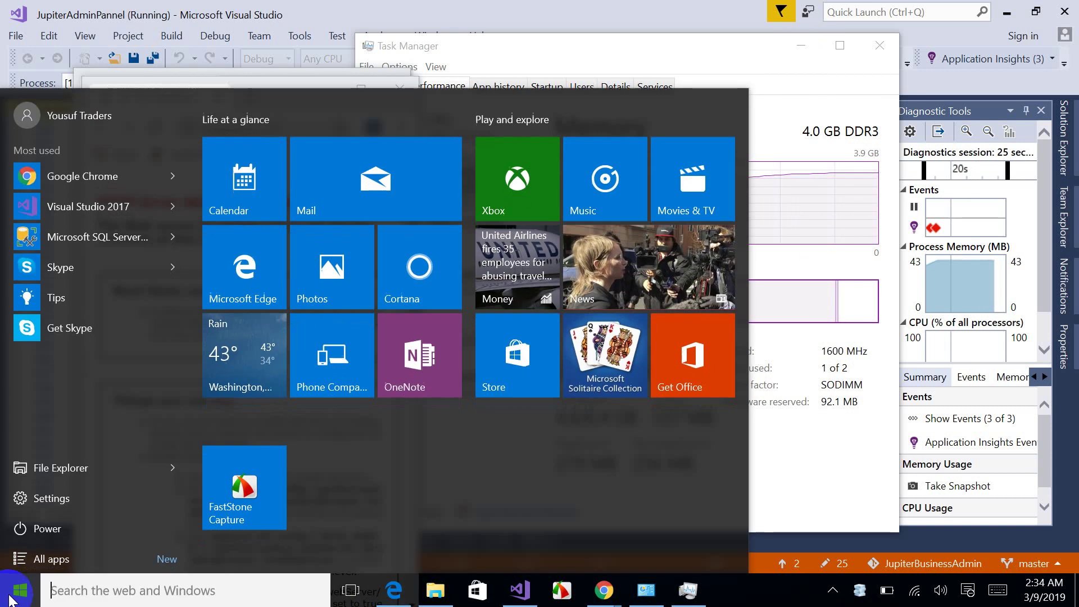
{"action": "left_click", "coordinate": [95, 262]}
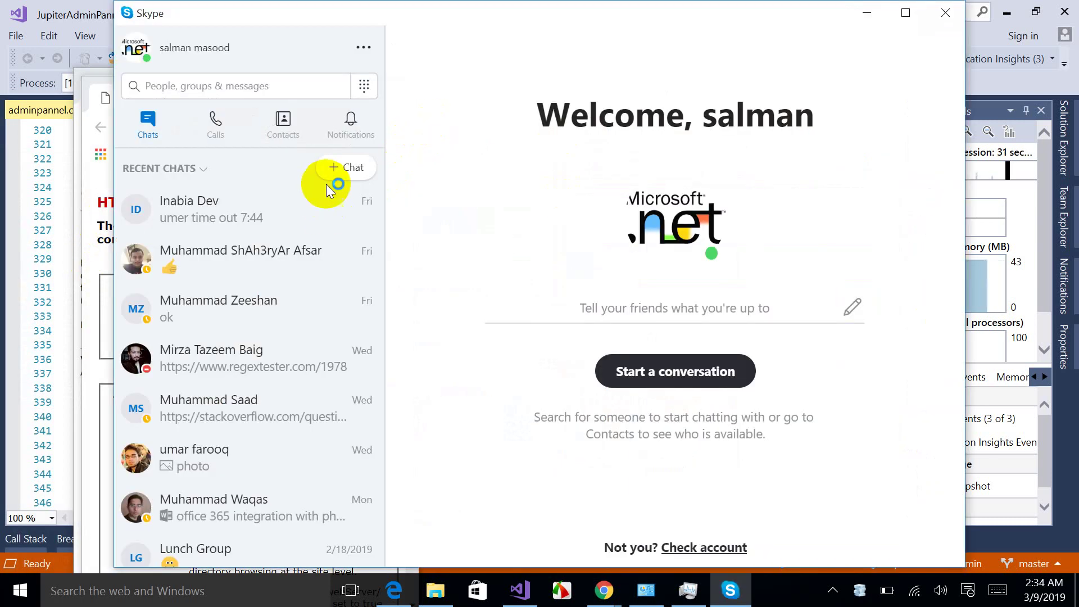
{"action": "left_click", "coordinate": [866, 13]}
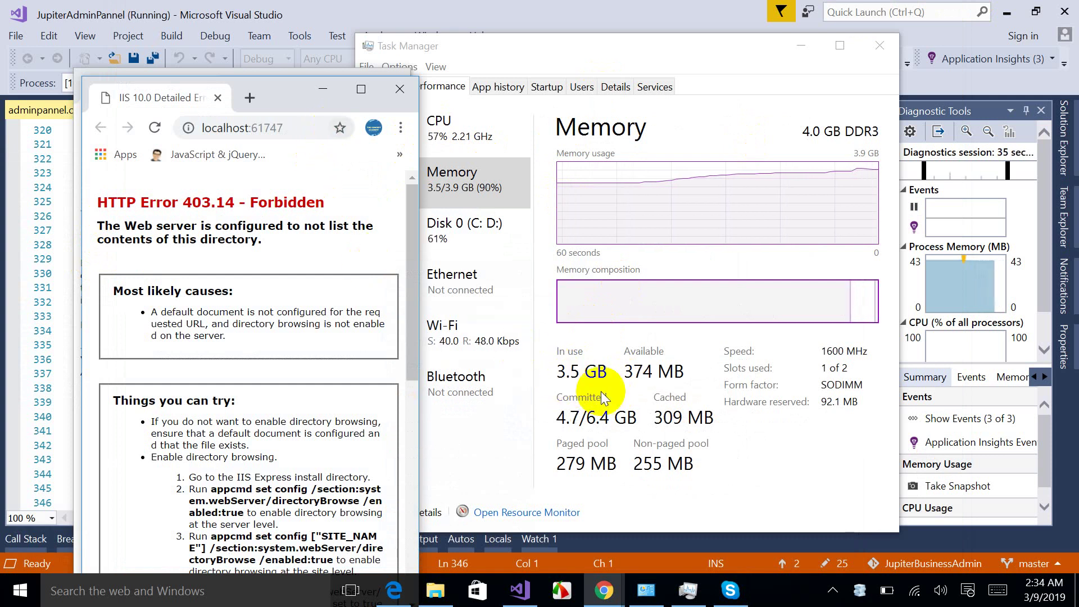
{"action": "left_click", "coordinate": [462, 134]}
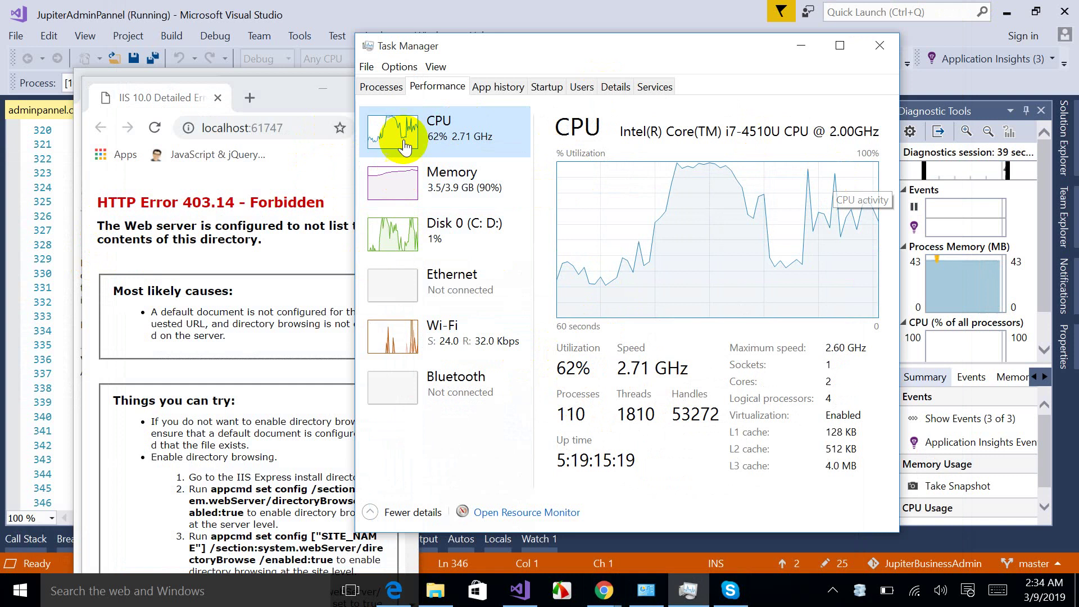
Step: Bring up the Chrome error page, then return to Task Manager's Memory page
{"action": "left_click", "coordinate": [284, 98]}
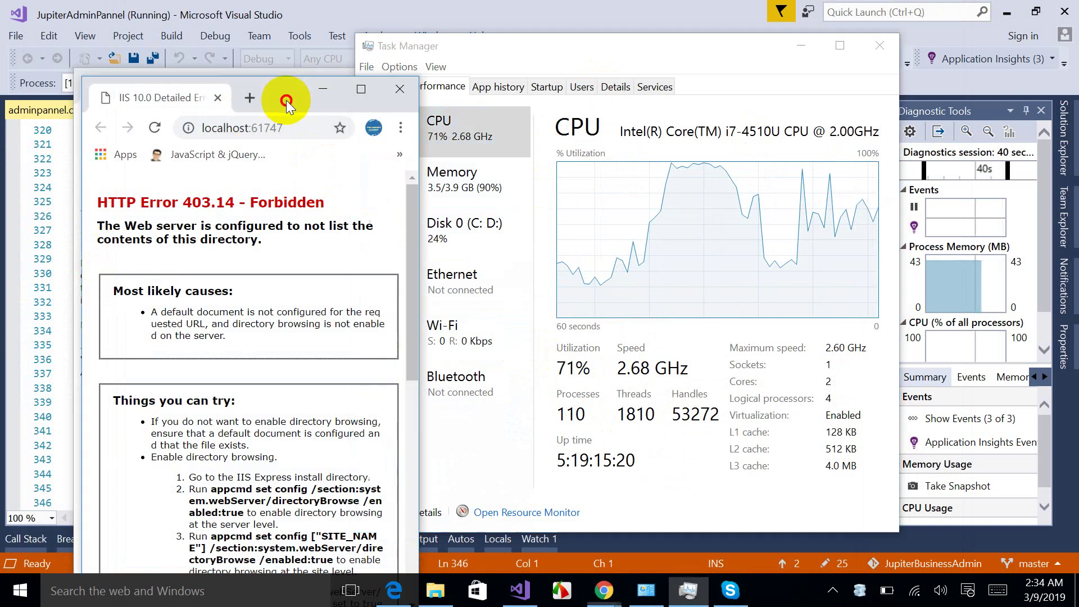
{"action": "left_click", "coordinate": [361, 89]}
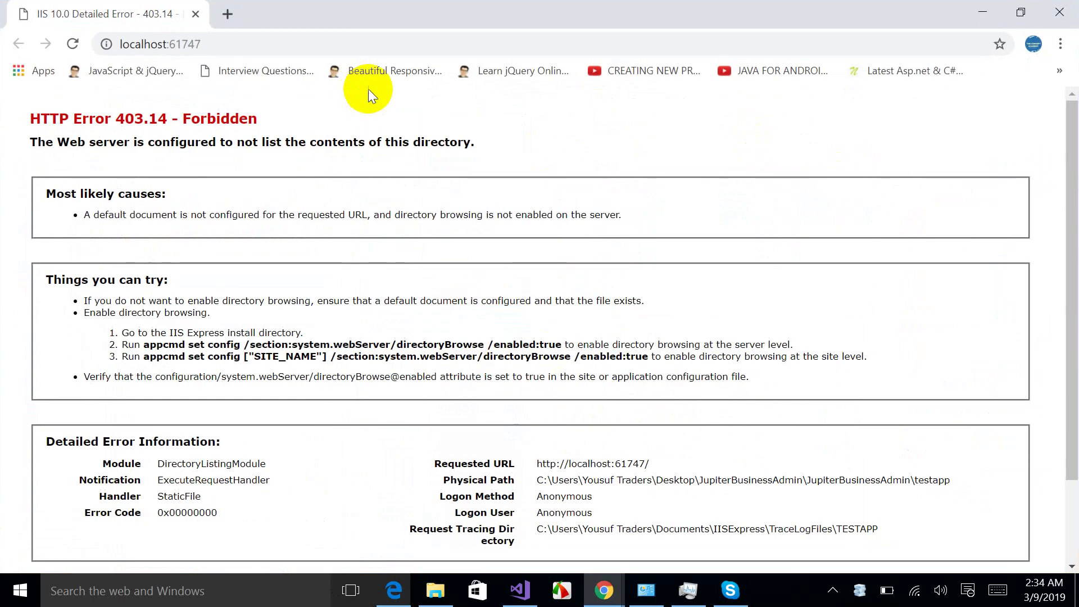
{"action": "left_click", "coordinate": [979, 8]}
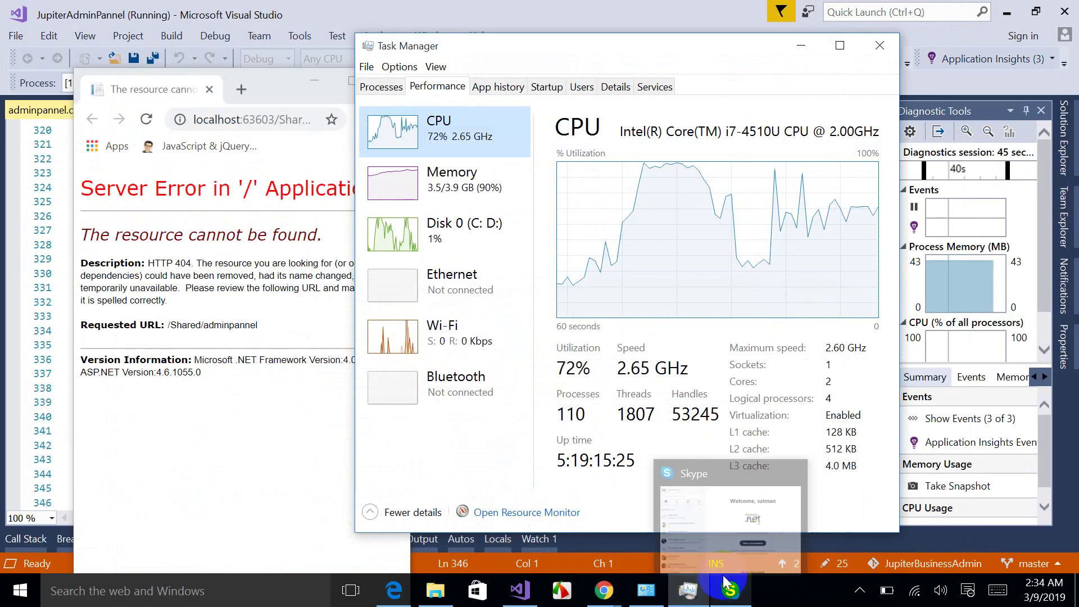
{"action": "left_click", "coordinate": [458, 191]}
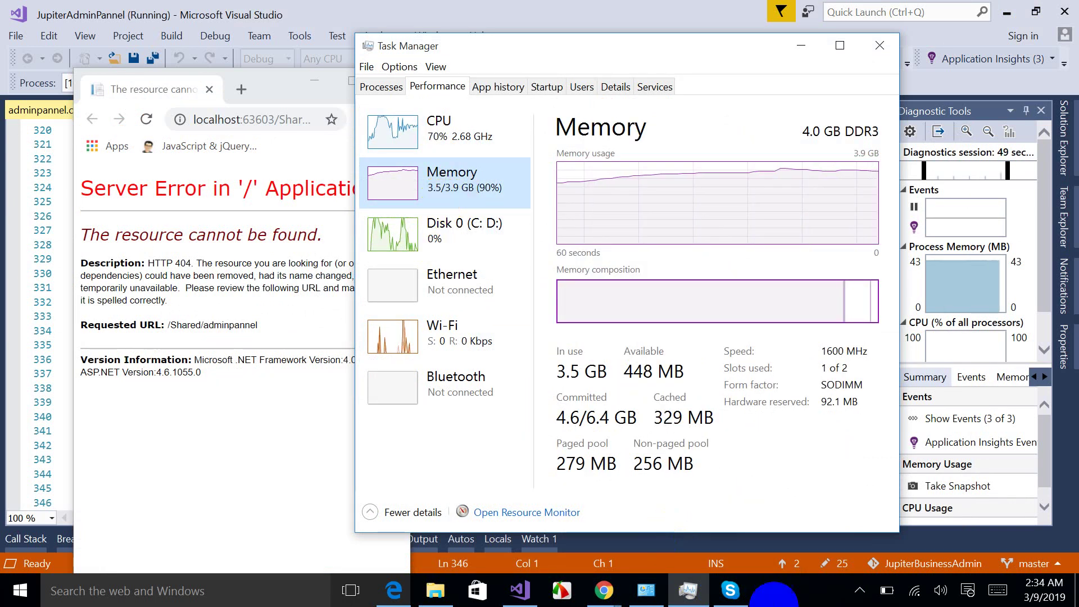
Step: Close the Chrome localhost error page window with Ctrl+W
{"action": "left_click", "coordinate": [562, 589]}
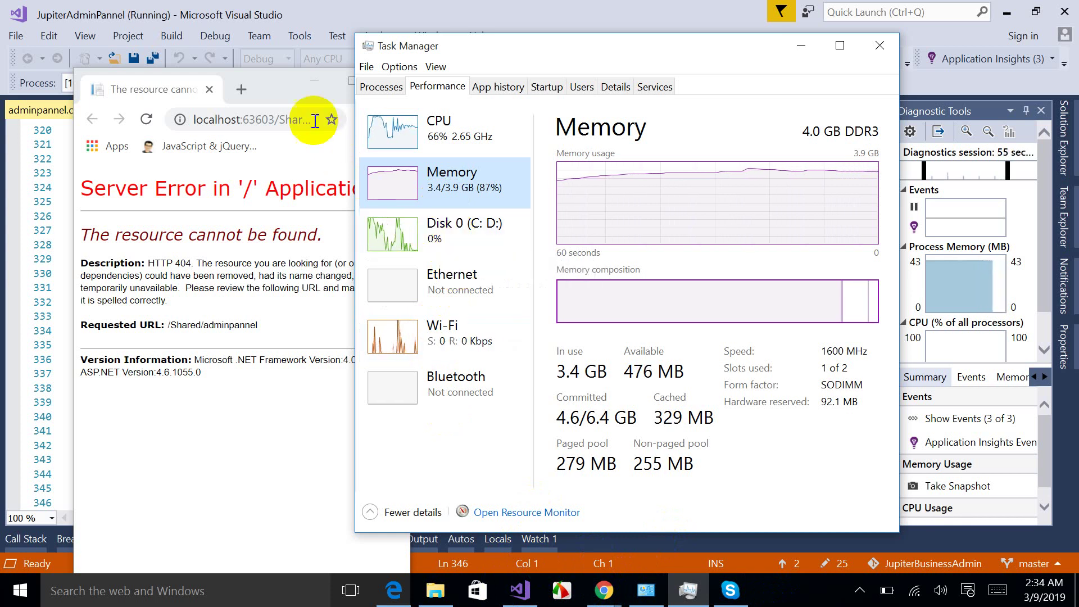
{"action": "left_click", "coordinate": [284, 90]}
{"action": "left_click", "coordinate": [304, 120]}
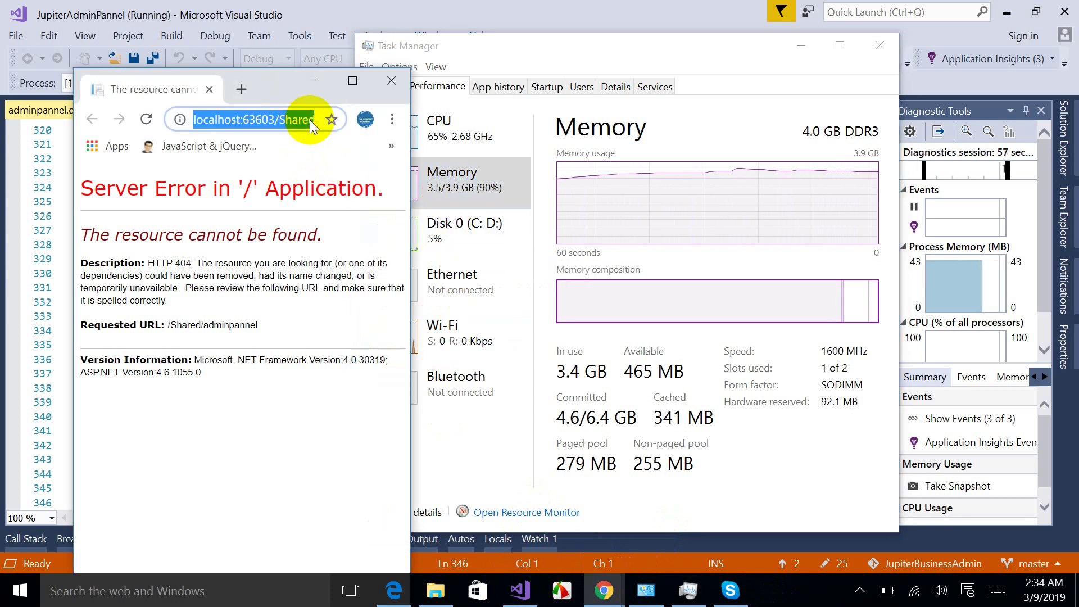
{"action": "key", "text": "End"}
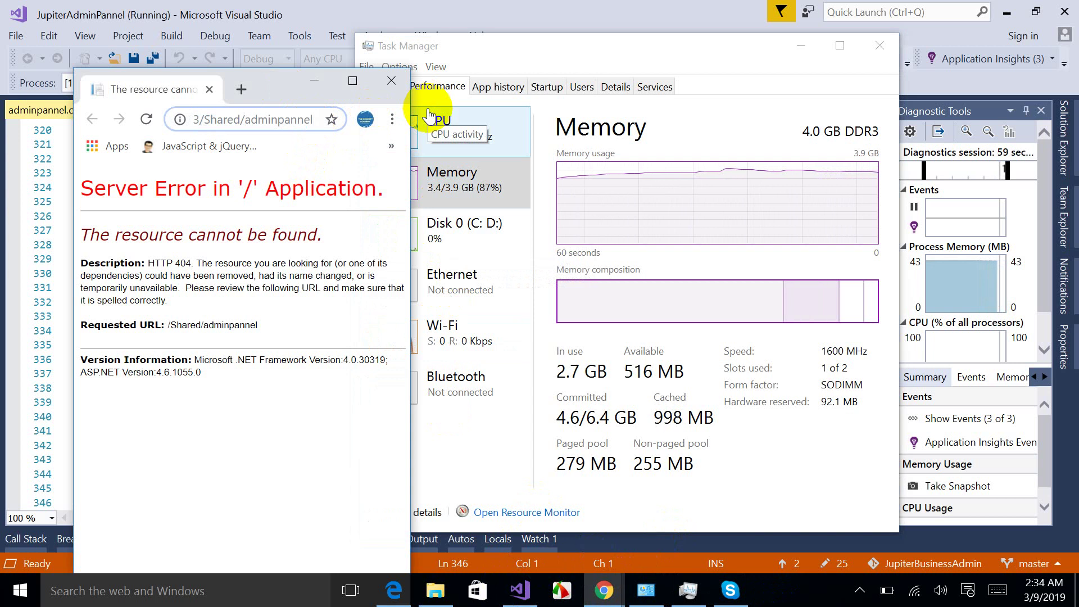
{"action": "key", "text": "ctrl+w"}
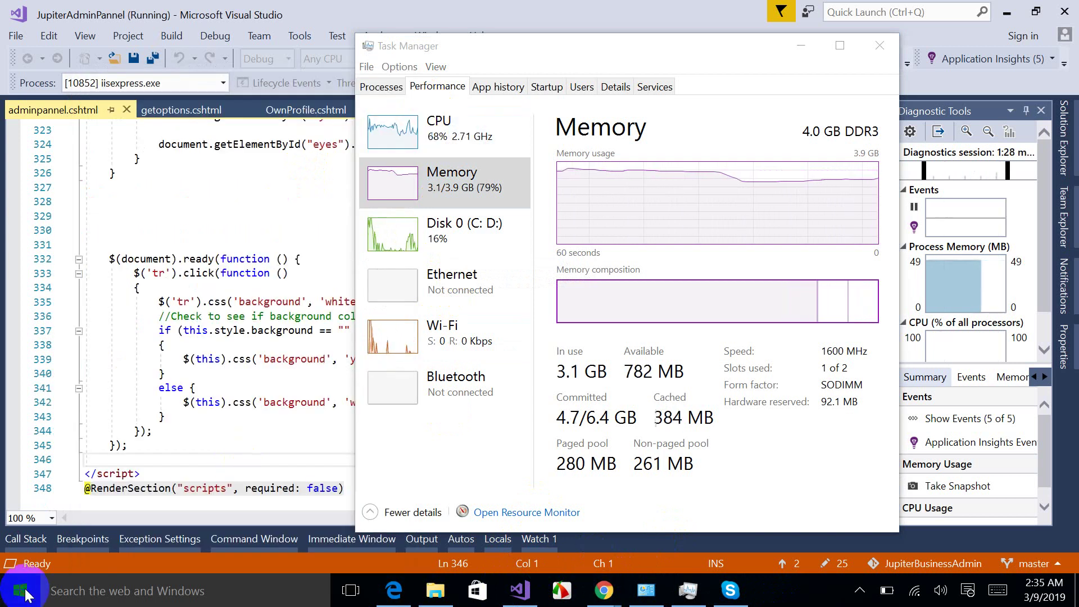
{"action": "left_click", "coordinate": [22, 588]}
Step: Search Start for 'SQL' and launch SQL Server Management Studio 17
{"action": "type", "text": "SQL"}
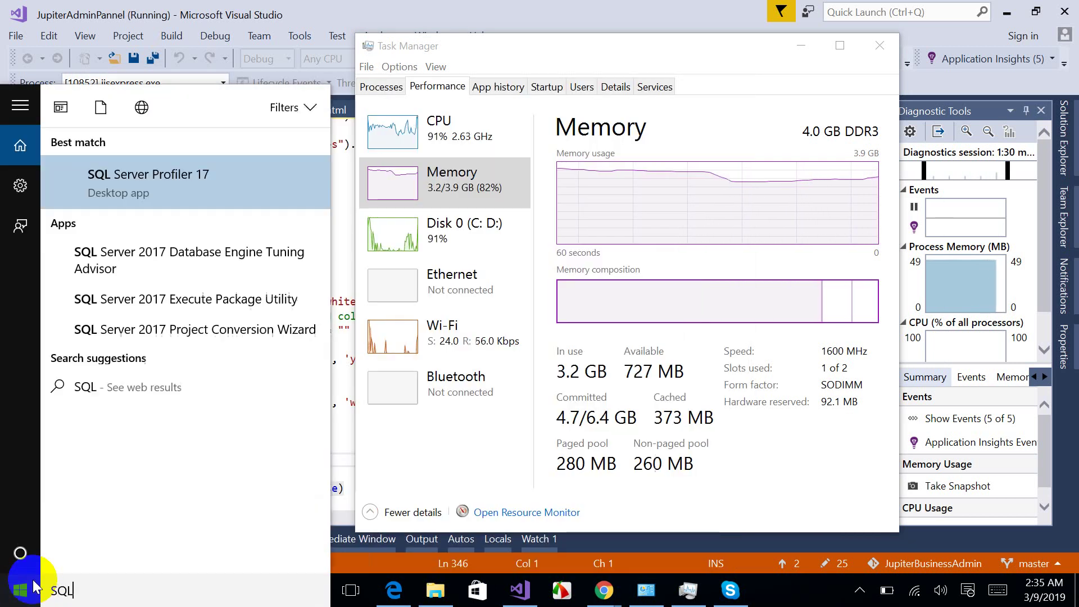
{"action": "key", "text": "Down"}
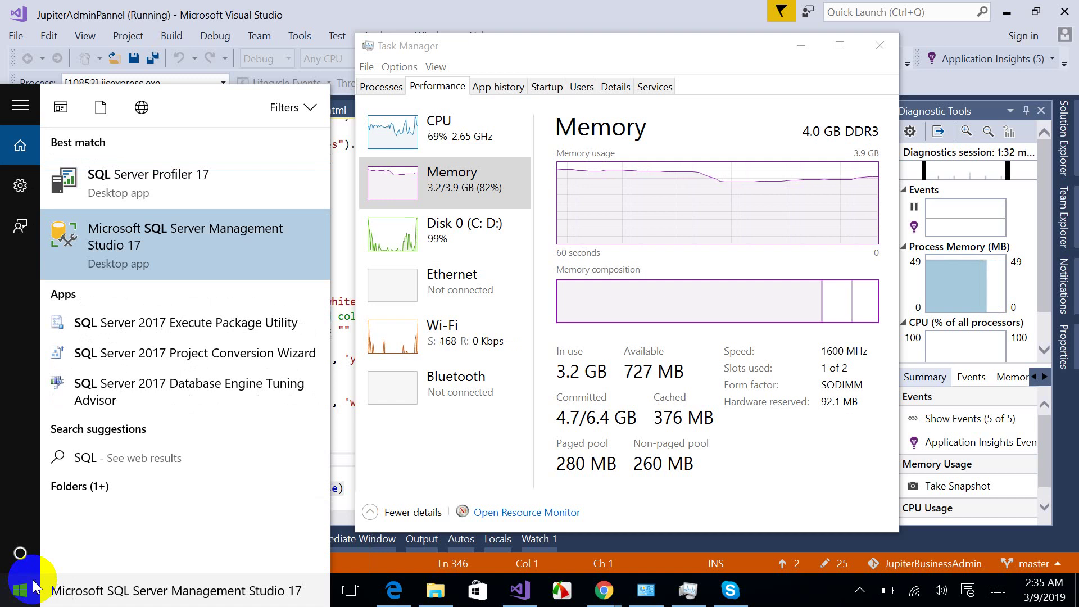
{"action": "left_click", "coordinate": [35, 587]}
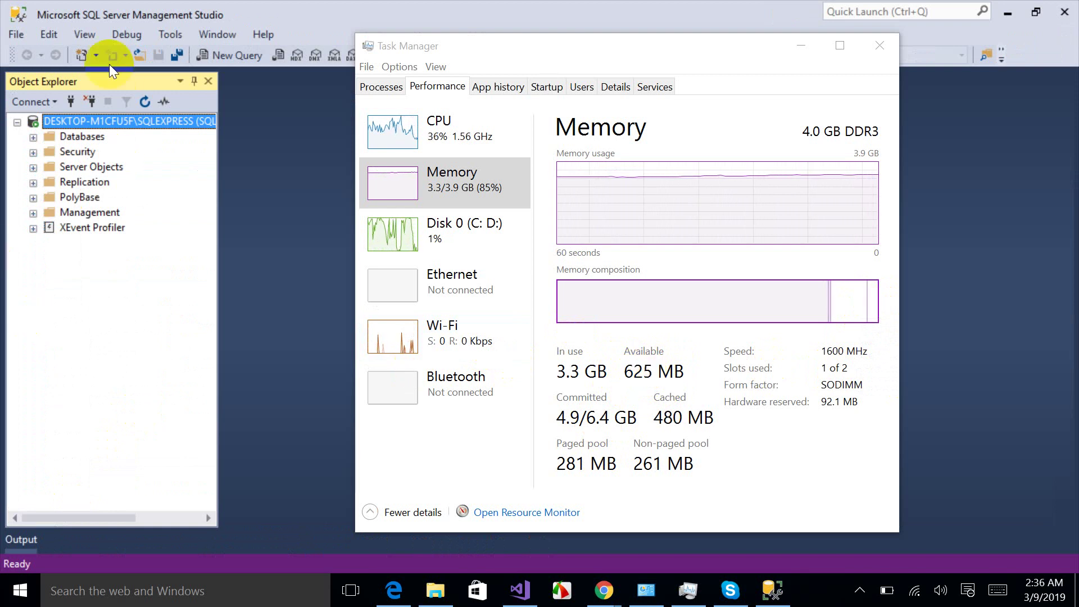
Step: Open a new SSMS query, then check Task Manager's Memory page at 582 MB available
{"action": "left_click", "coordinate": [238, 55]}
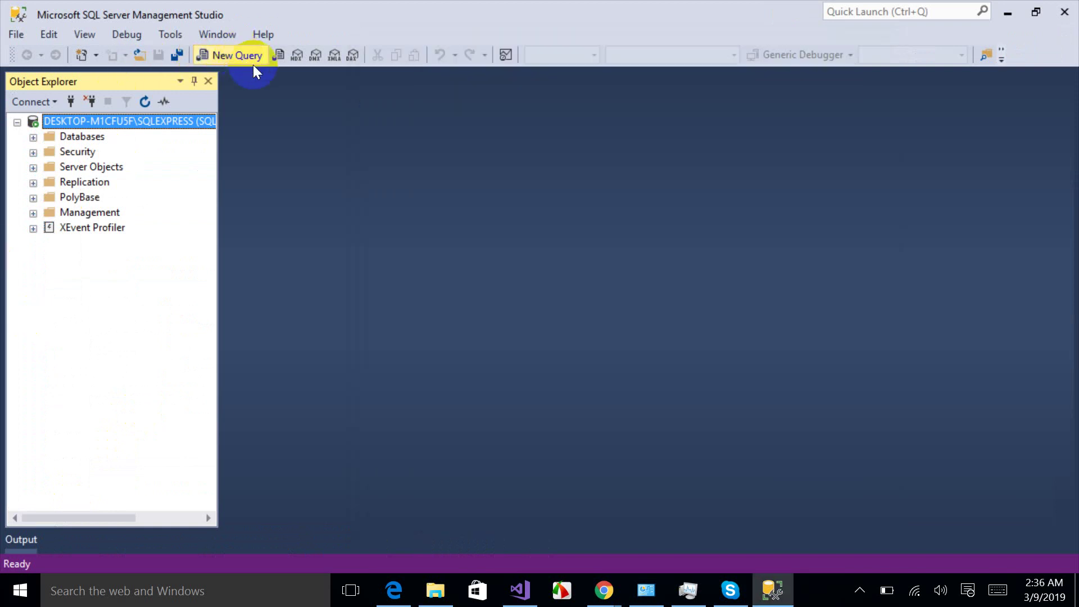
{"action": "left_click", "coordinate": [688, 590]}
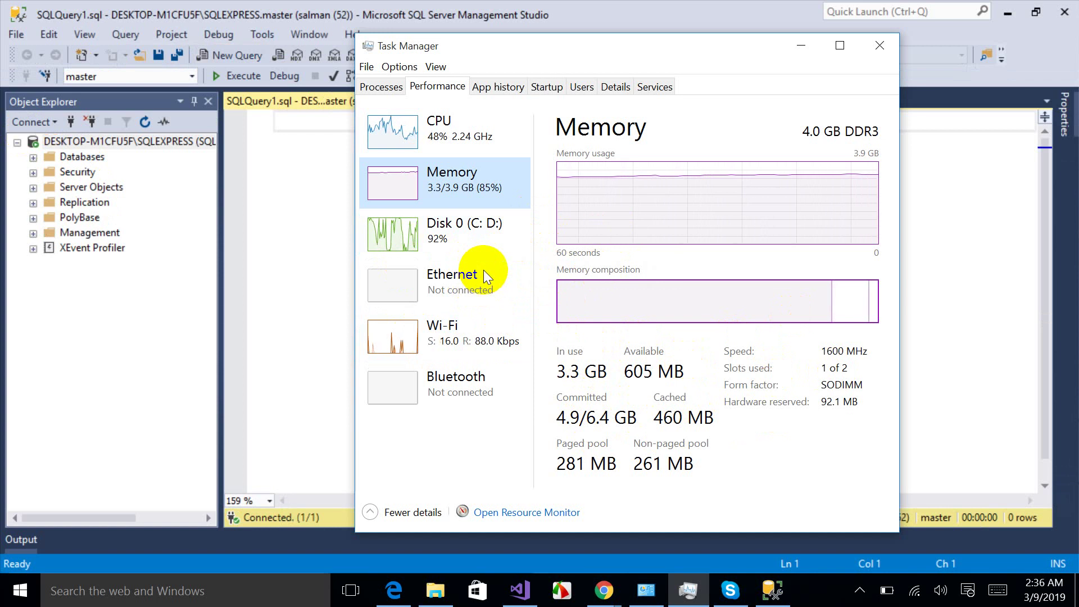
{"action": "left_click", "coordinate": [448, 124]}
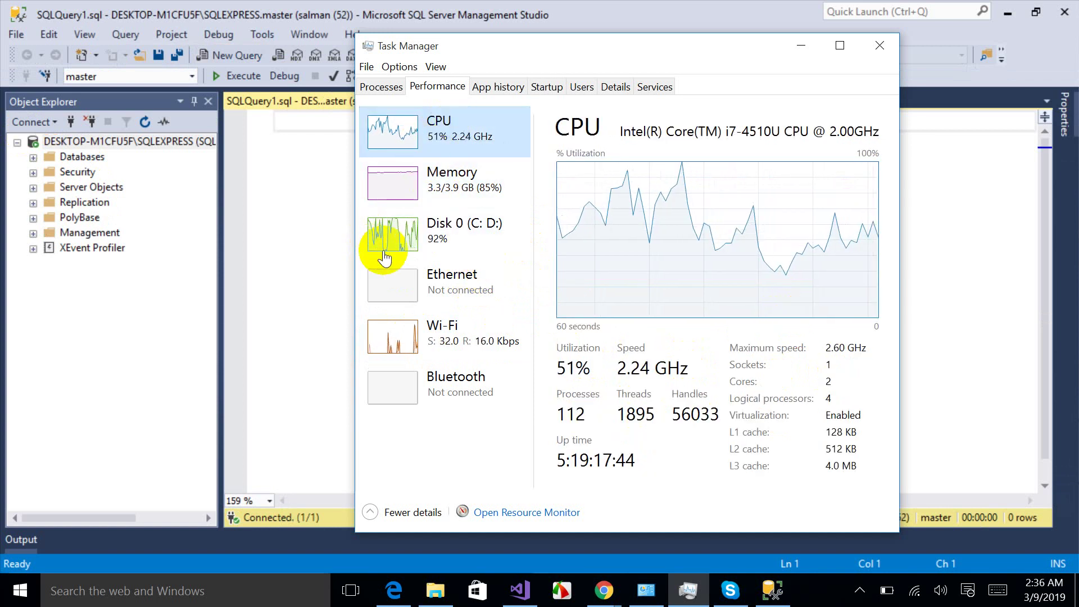
{"action": "left_click", "coordinate": [461, 203]}
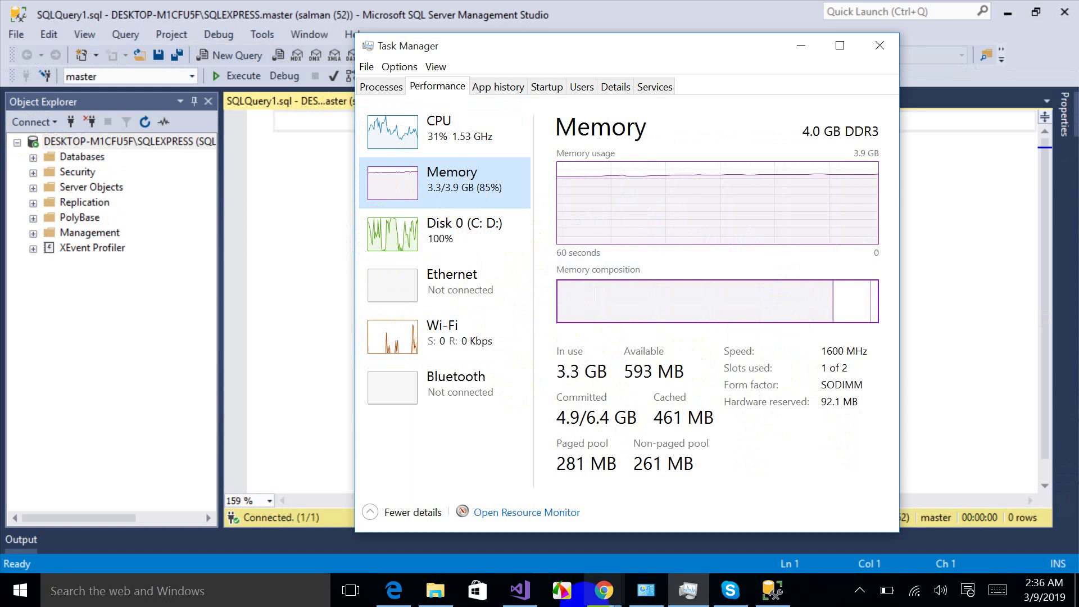
{"action": "left_click", "coordinate": [541, 513]}
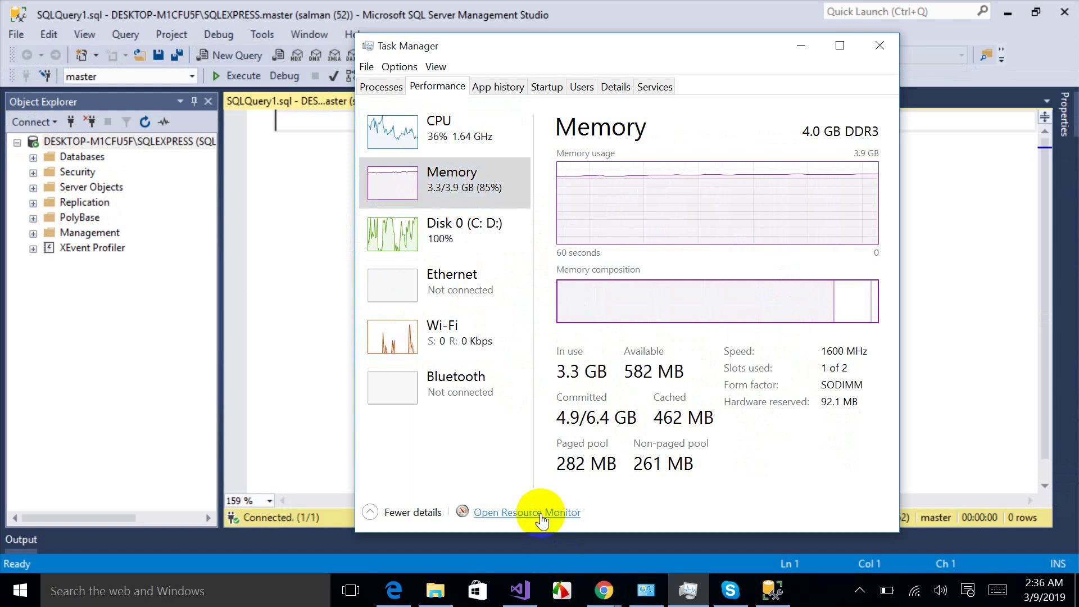
Step: Open Resource Monitor's Memory tab and read the Physical Memory legend: 3417 MB in use, 576 MB available
{"action": "left_click", "coordinate": [511, 513]}
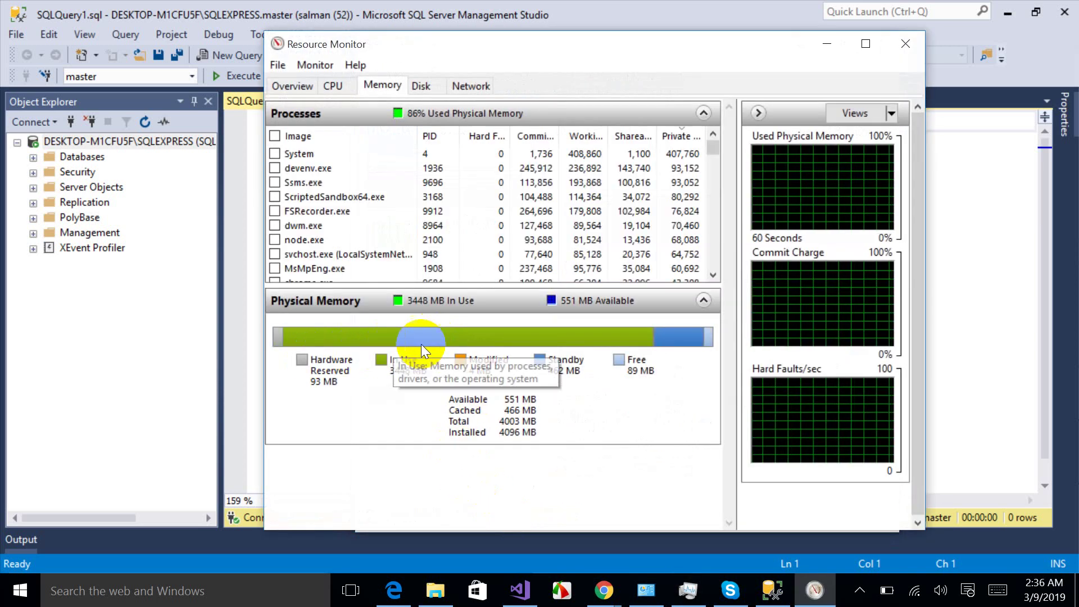
{"action": "mouse_move", "coordinate": [325, 361]}
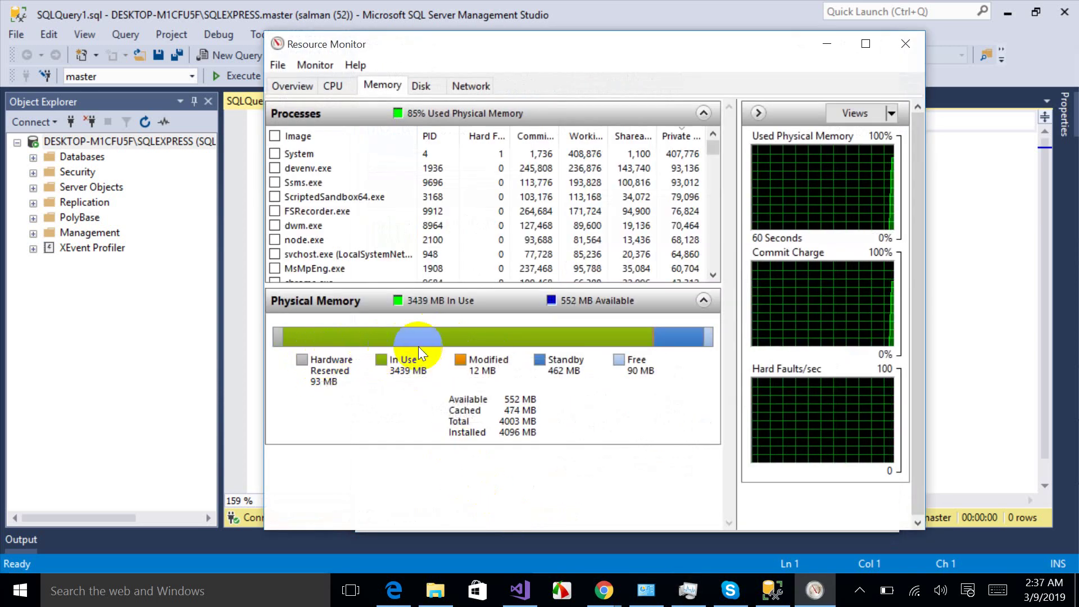
{"action": "mouse_move", "coordinate": [413, 333]}
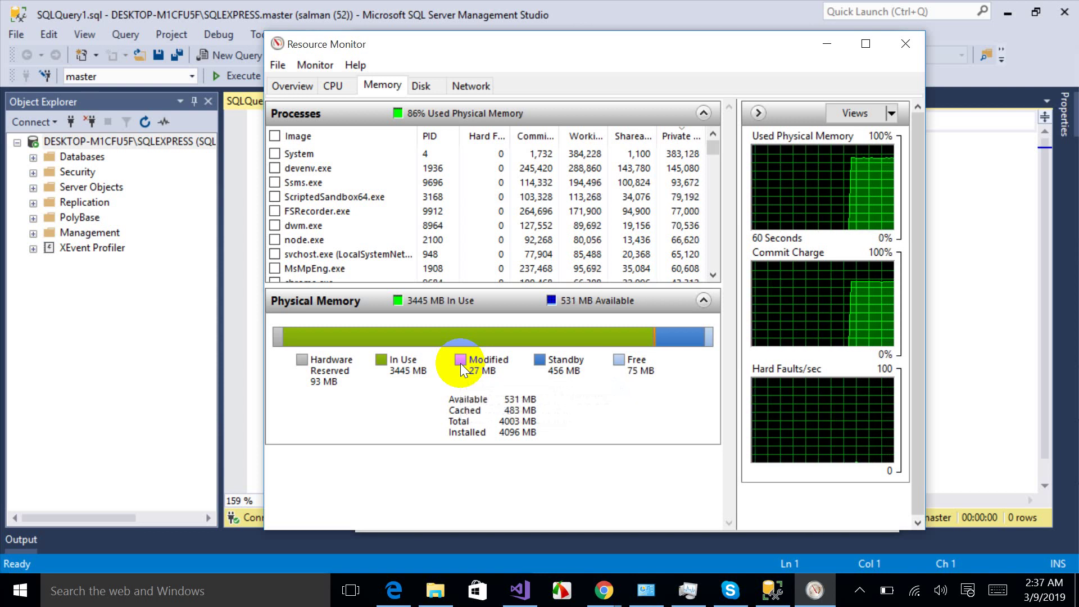
{"action": "mouse_move", "coordinate": [539, 364]}
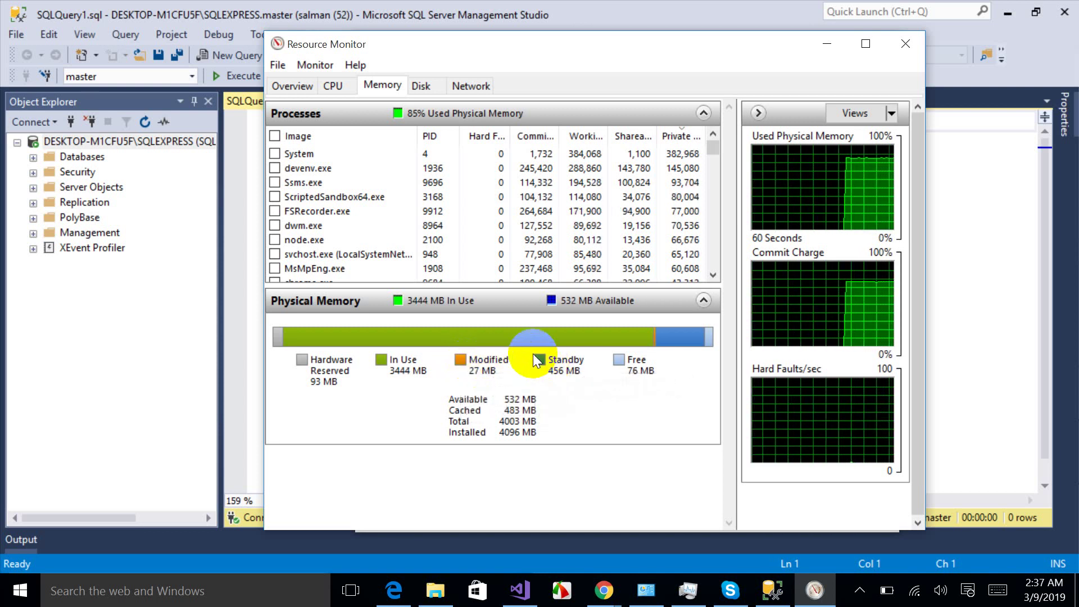
{"action": "mouse_move", "coordinate": [705, 335]}
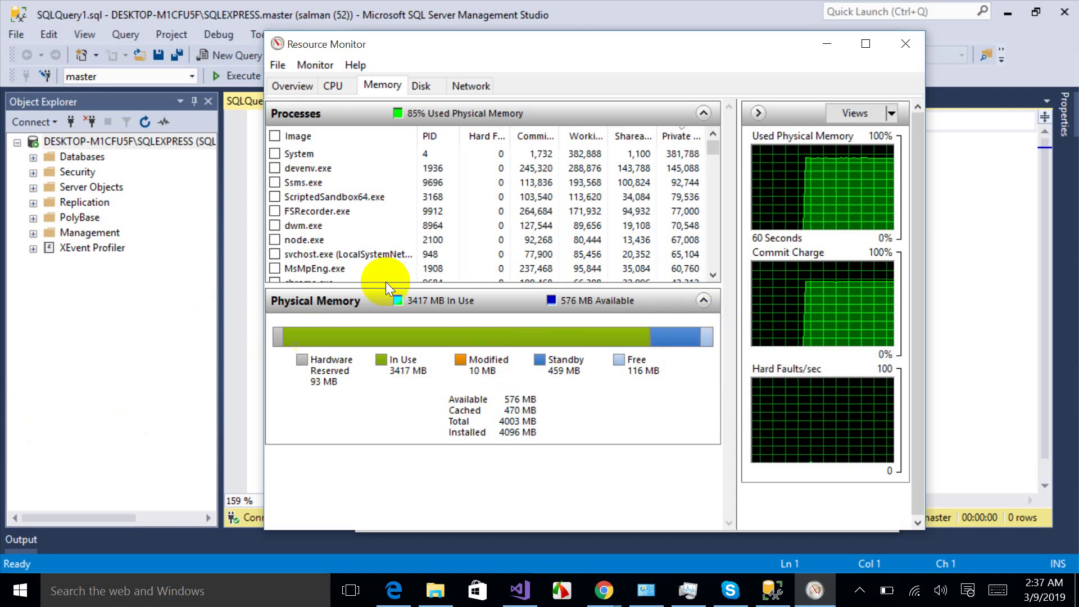
Step: Minimize Resource Monitor and close SQL Server Management Studio, raising available memory to 699 MB
{"action": "left_click", "coordinate": [836, 45]}
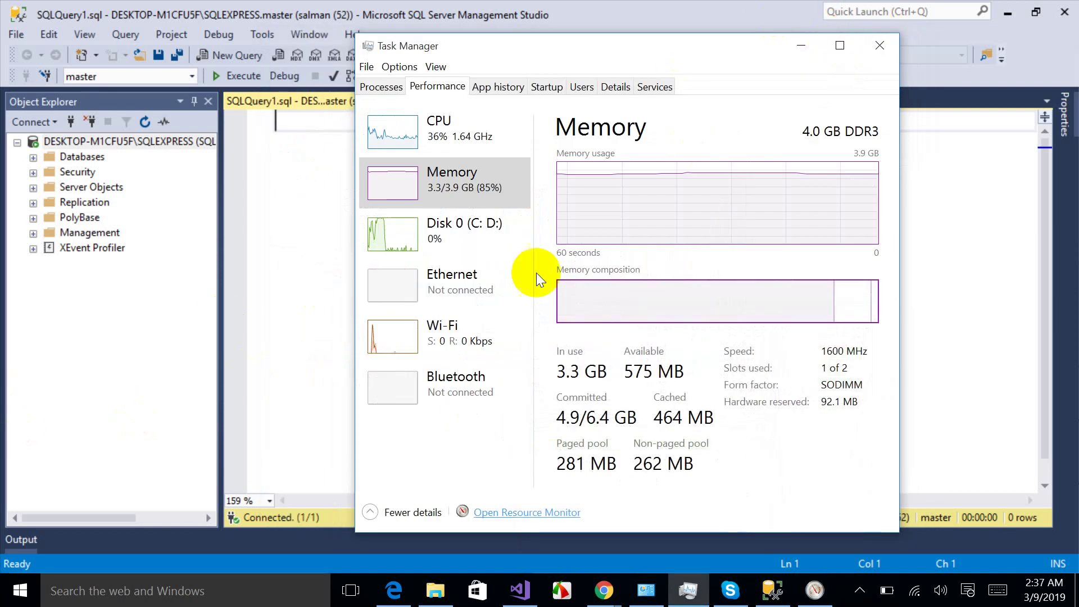
{"action": "left_click", "coordinate": [297, 339]}
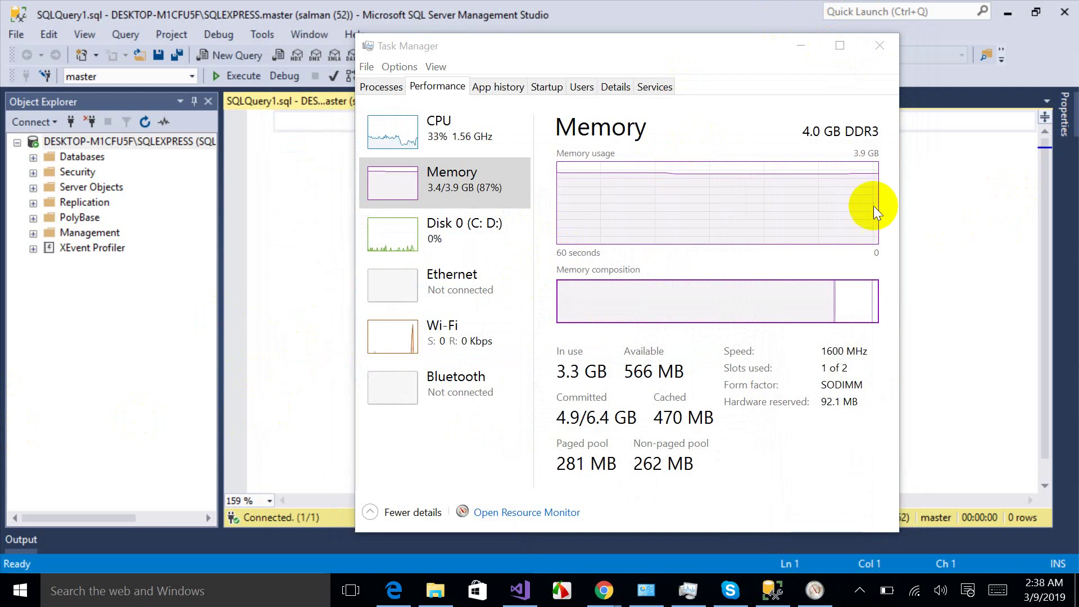
{"action": "left_click", "coordinate": [977, 199]}
{"action": "left_click", "coordinate": [1060, 12]}
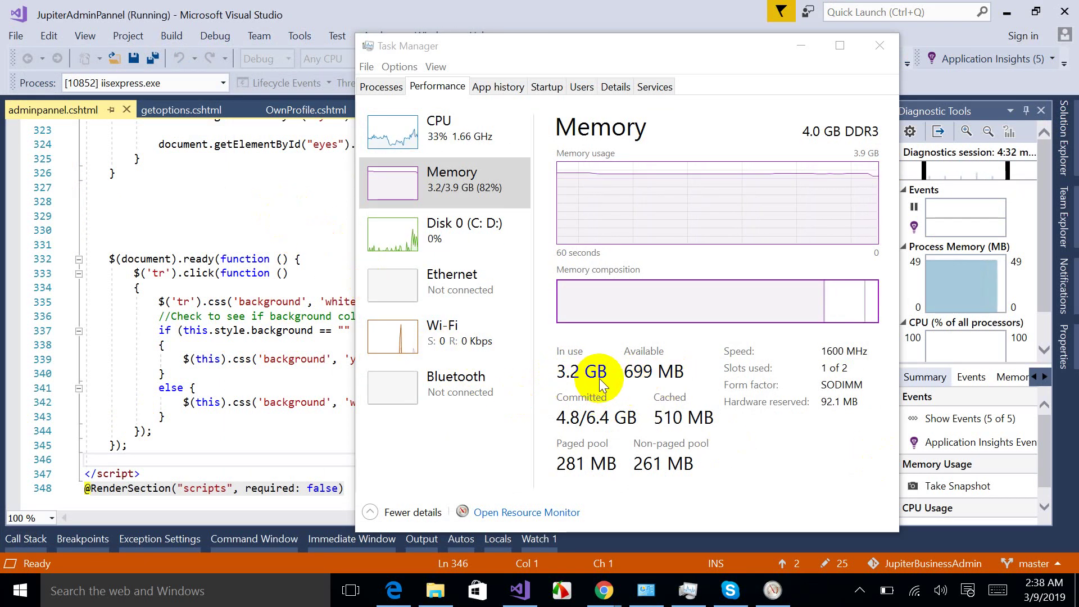
Step: Close Visual Studio, confirming that debugging should stop, and bring Resource Monitor forward
{"action": "left_click", "coordinate": [1064, 11]}
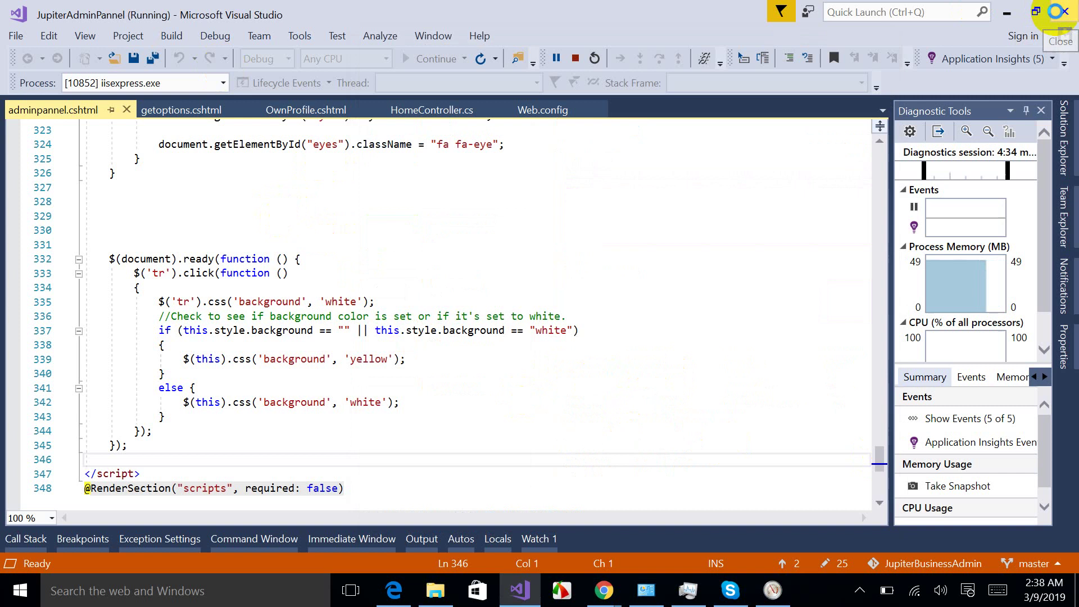
{"action": "left_click", "coordinate": [535, 359]}
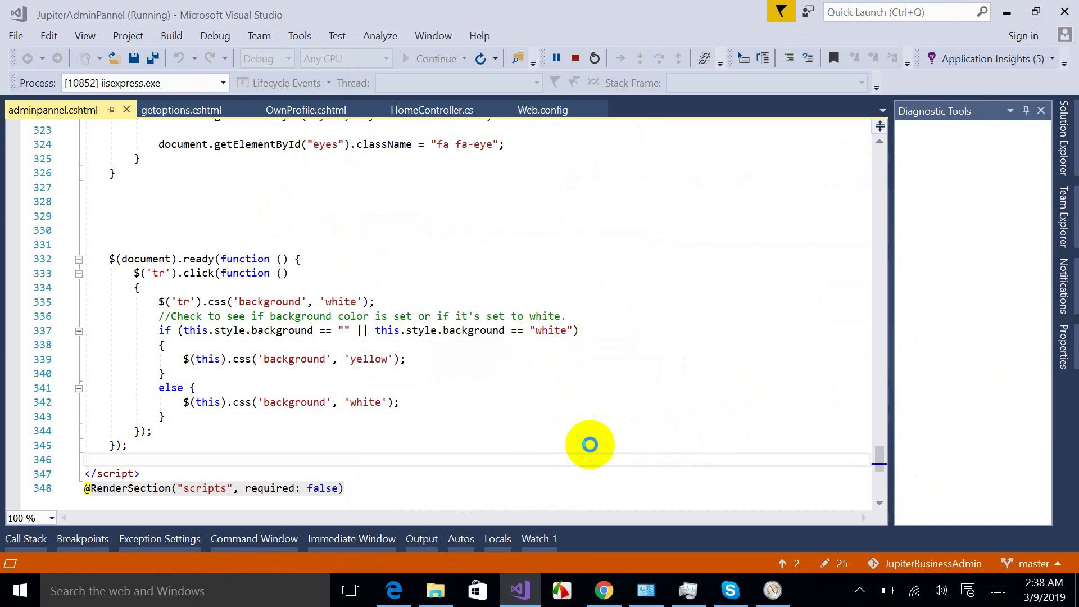
{"action": "left_click", "coordinate": [771, 593]}
{"action": "mouse_move", "coordinate": [771, 596]}
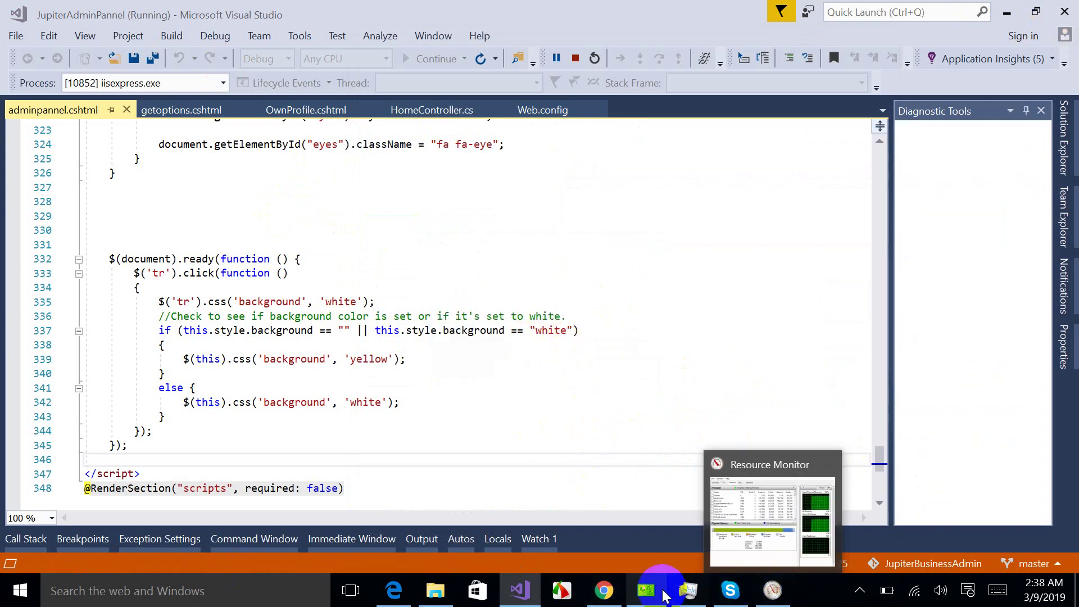
{"action": "left_click", "coordinate": [785, 597]}
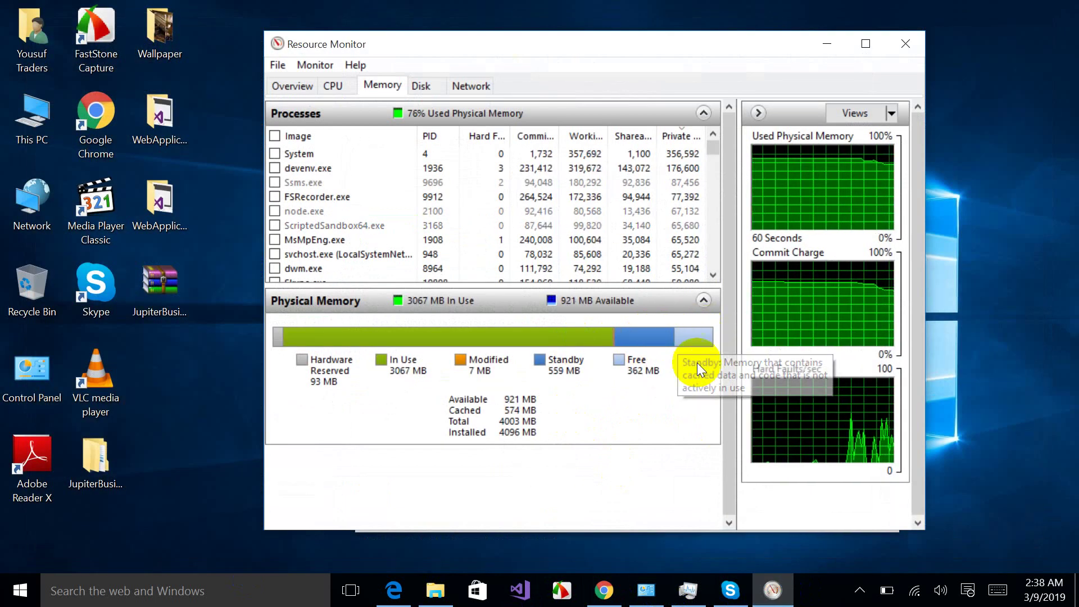
Step: Close the Chrome and Skype windows from the taskbar
{"action": "left_click", "coordinate": [642, 599]}
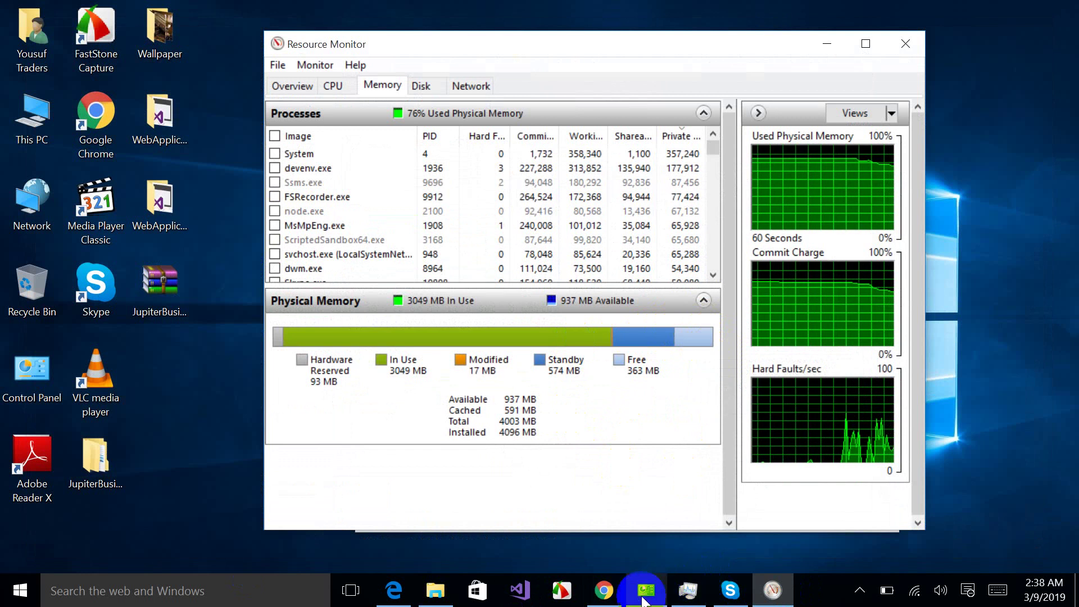
{"action": "left_click", "coordinate": [603, 590]}
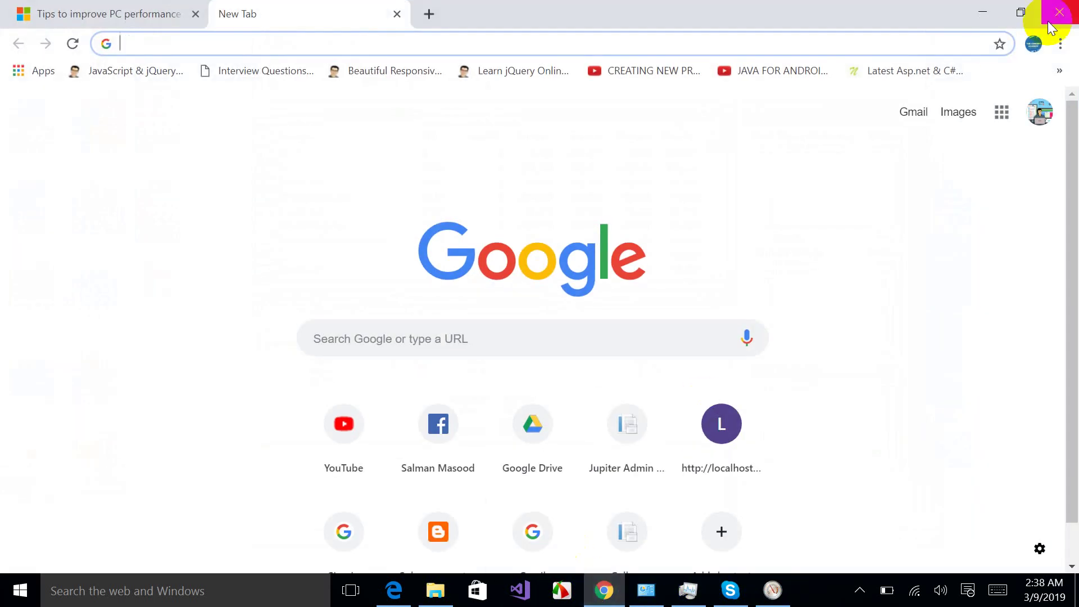
{"action": "left_click", "coordinate": [1063, 14]}
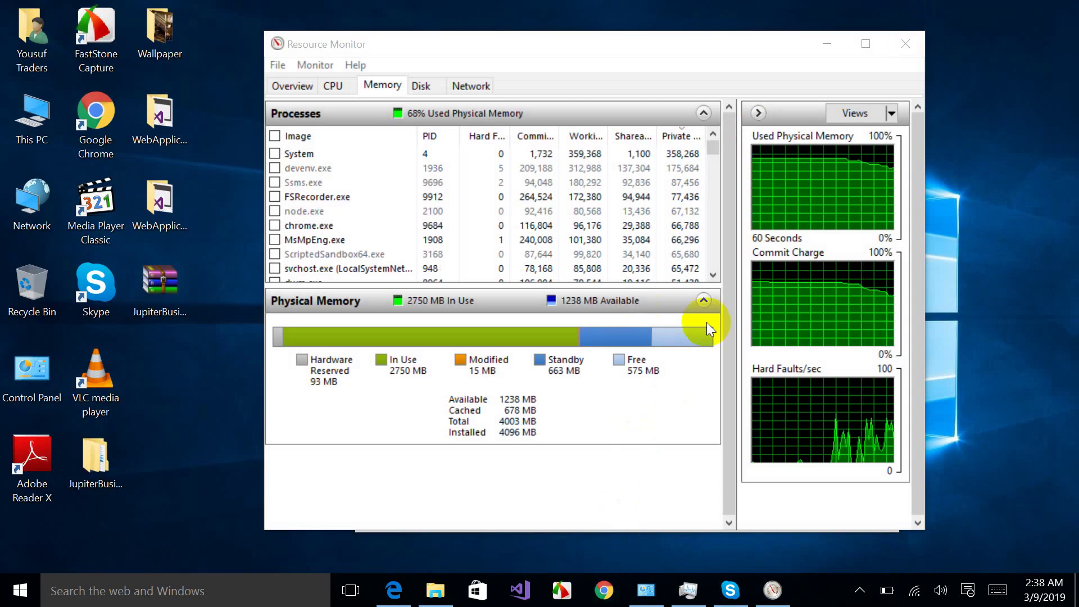
{"action": "left_click", "coordinate": [740, 596]}
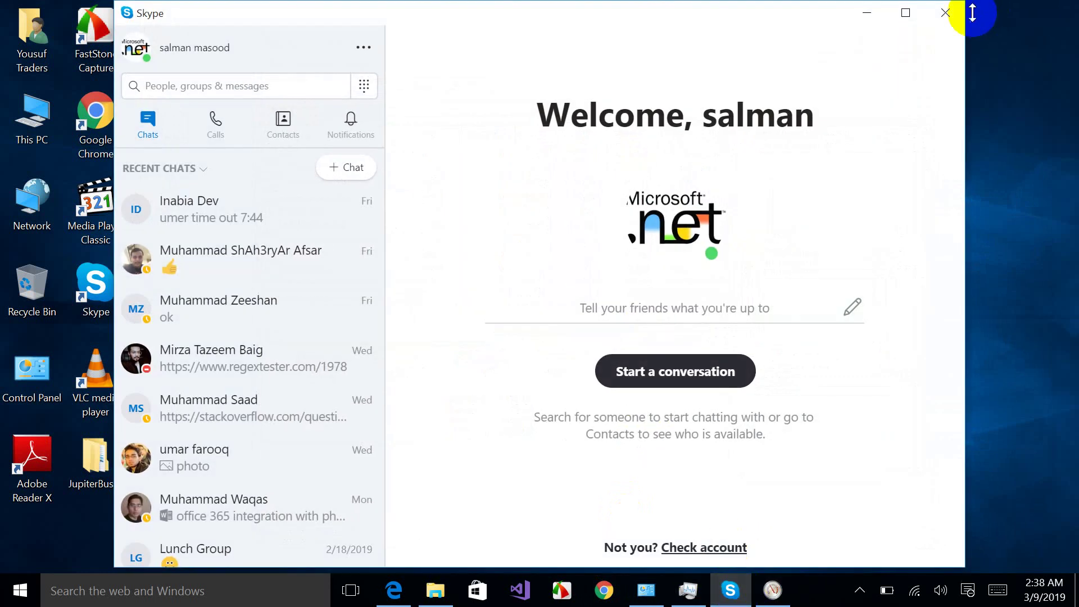
{"action": "left_click", "coordinate": [946, 10]}
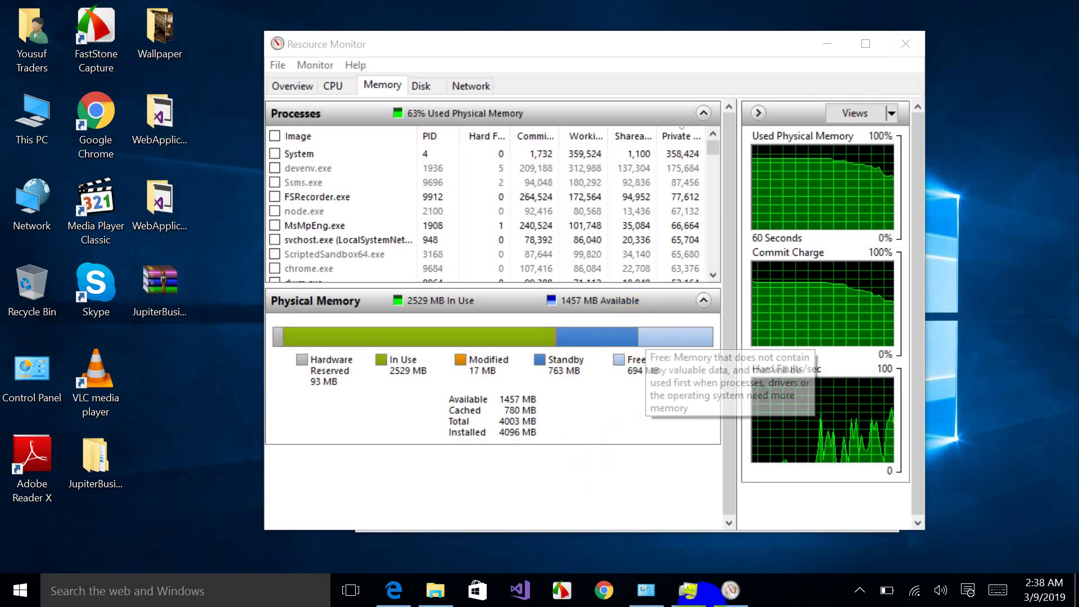
Step: Review memory now at 2214 MB in use and 1724 MB available, then return to Task Manager
{"action": "left_click", "coordinate": [561, 591]}
{"action": "left_click", "coordinate": [518, 591]}
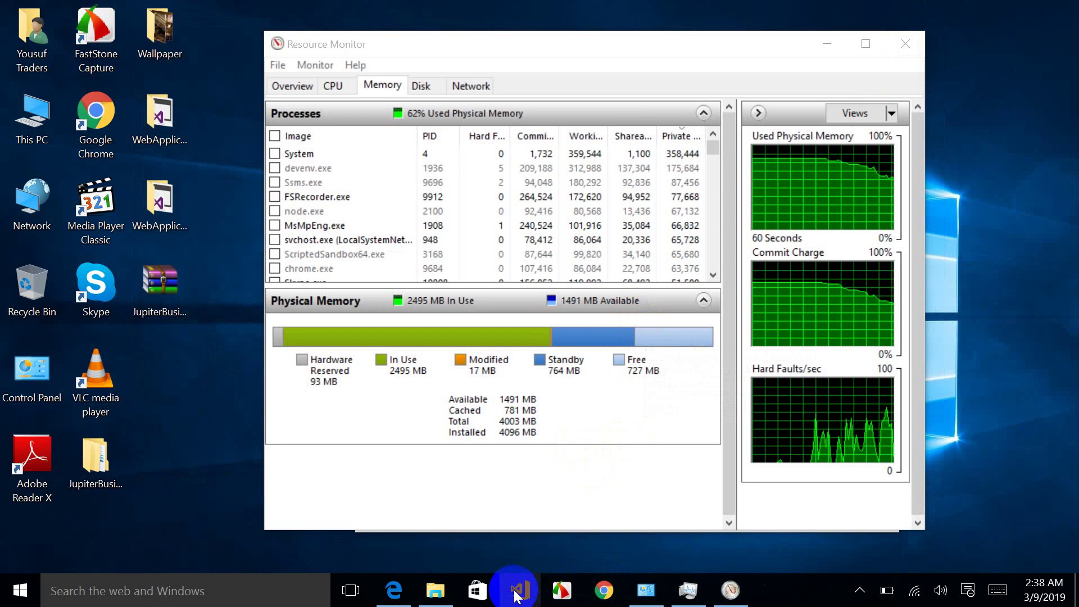
{"action": "scroll", "coordinate": [332, 157], "scroll_direction": "down", "scroll_amount": 2}
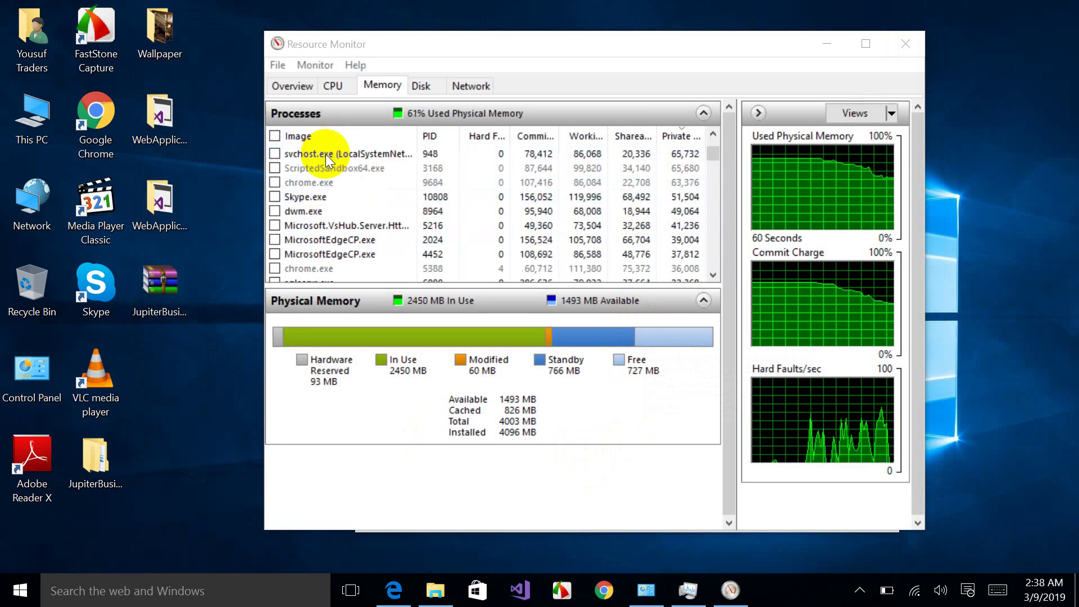
{"action": "scroll", "coordinate": [328, 160], "scroll_direction": "down", "scroll_amount": 10}
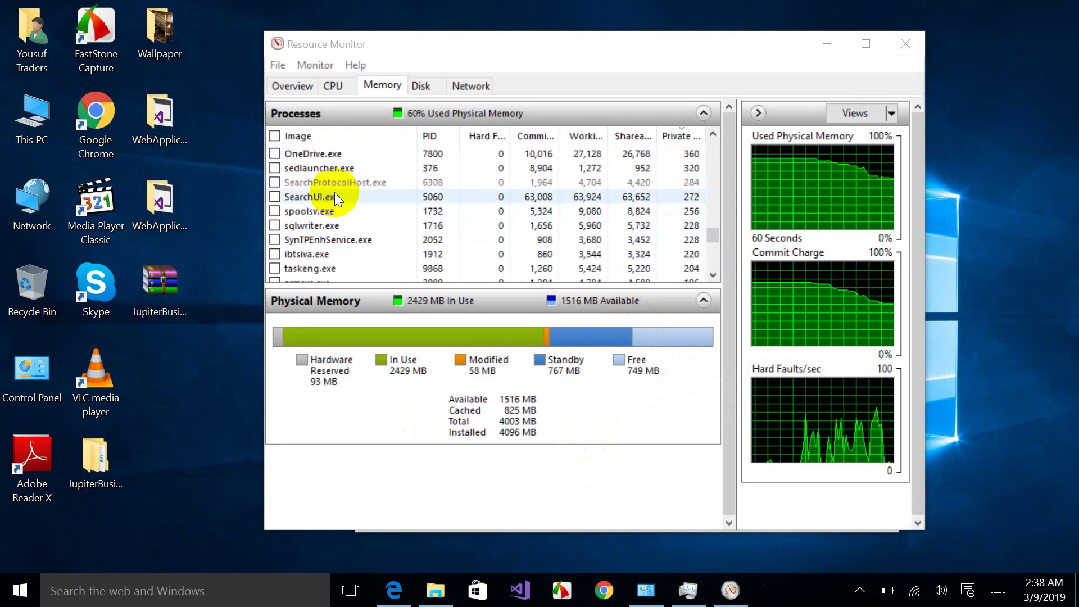
{"action": "scroll", "coordinate": [337, 198], "scroll_direction": "down", "scroll_amount": 1}
{"action": "left_click", "coordinate": [688, 590]}
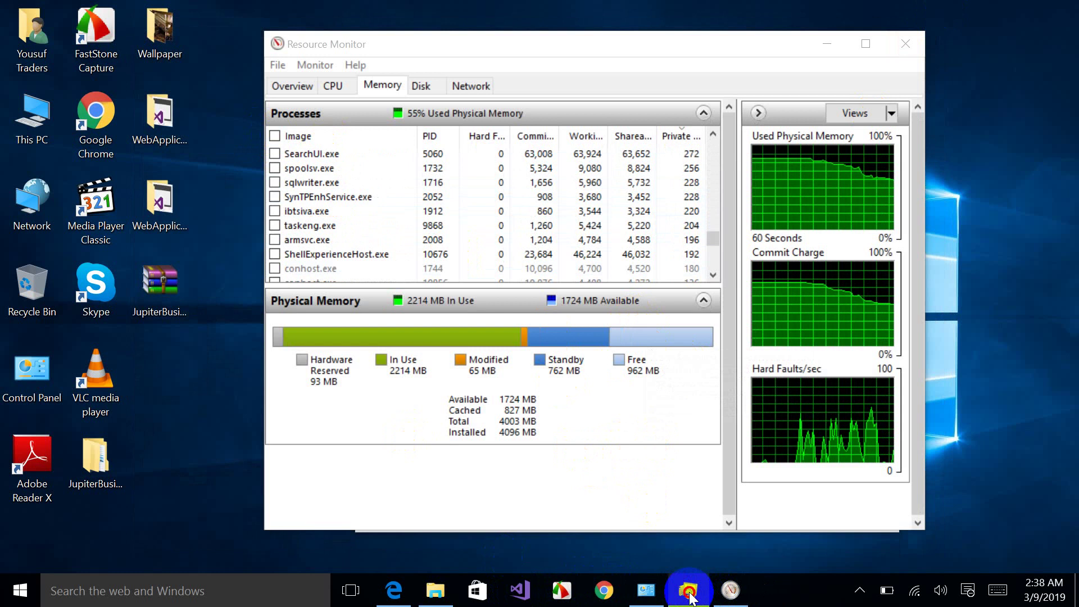